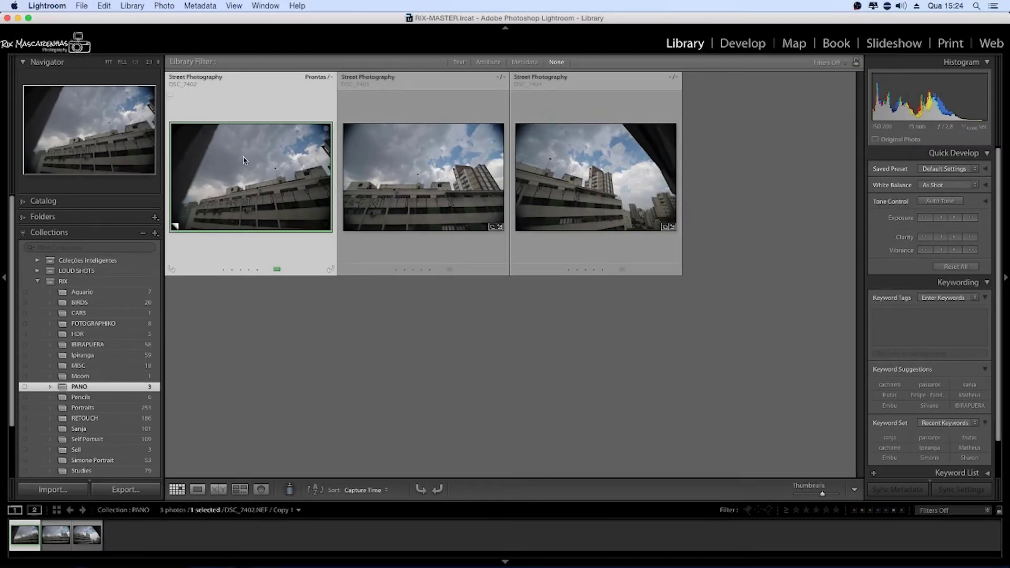
# Step: Review PANO frames DSC_7402, DSC_7403 and DSC_7404 in Loupe view, returning to the first
pyautogui.click(199, 488)
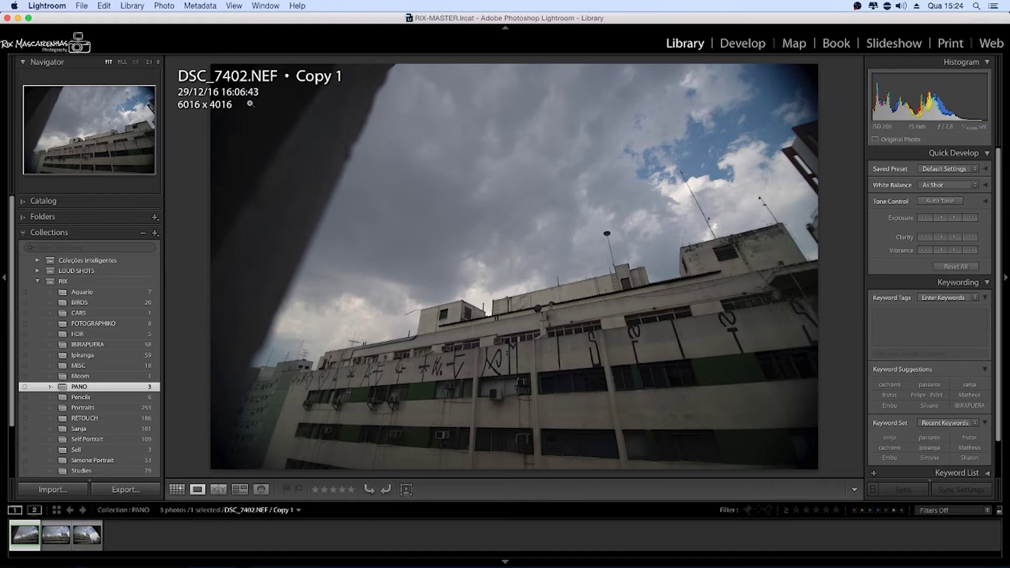
pyautogui.press('Right')
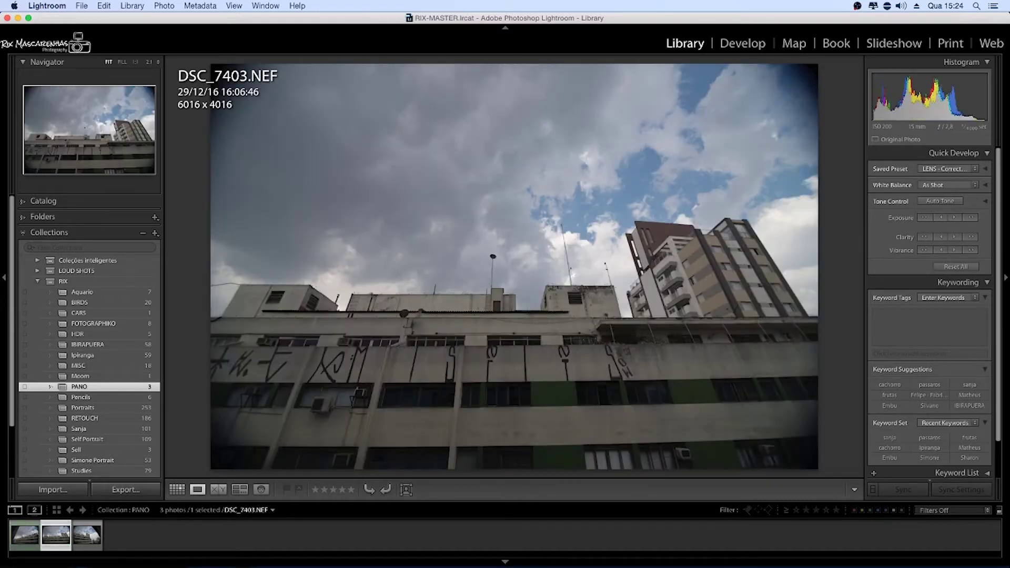
pyautogui.press('Right')
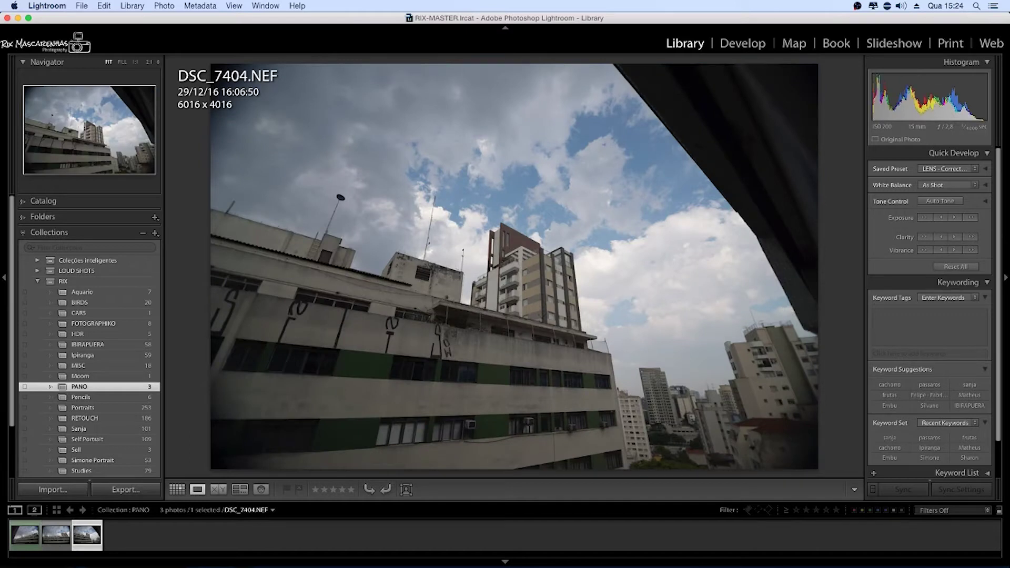
pyautogui.press('Left')
pyautogui.press('Left')
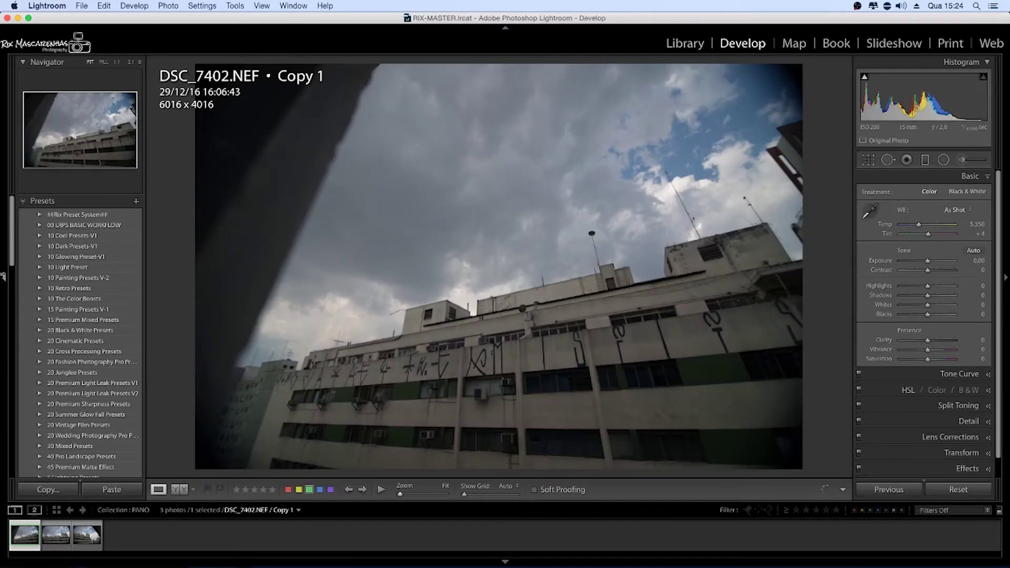
# Step: Darken Highlights to -98 and raise Whites to +48 on the first frame
pyautogui.click(2, 276)
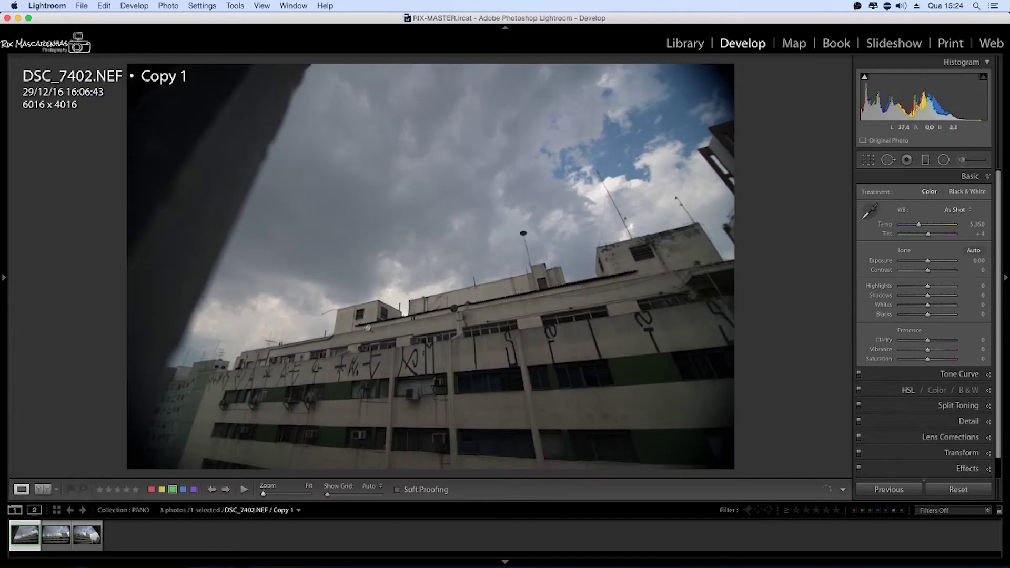
pyautogui.moveTo(926, 286)
pyautogui.mouseDown()
pyautogui.moveTo(902, 289)
pyautogui.moveTo(953, 295)
pyautogui.mouseUp()
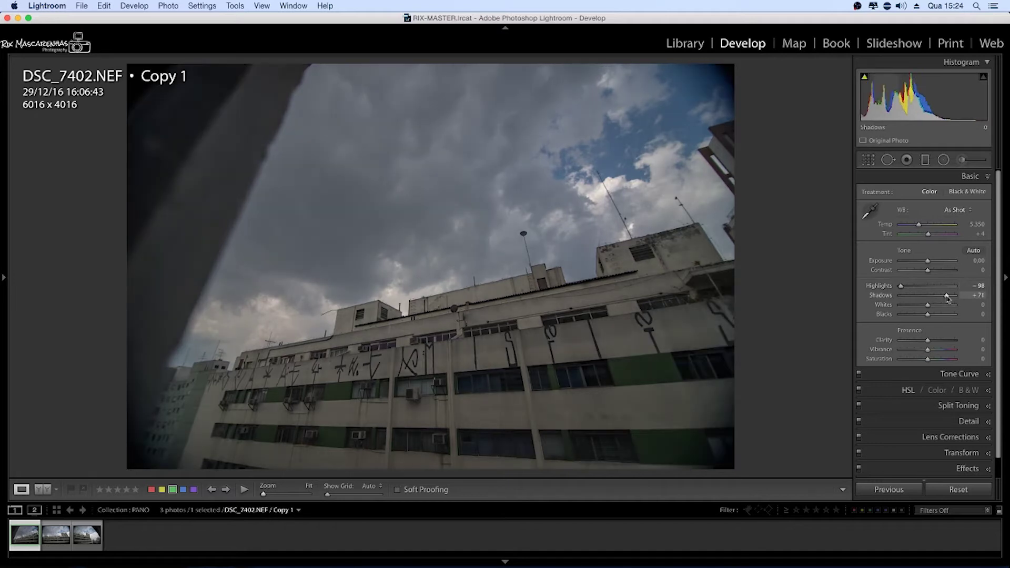
pyautogui.moveTo(929, 305)
pyautogui.mouseDown()
pyautogui.moveTo(941, 305)
pyautogui.moveTo(923, 315)
pyautogui.mouseUp()
# Step: Set white balance from a neutral cloud, warm Temp to 5,814, add Clarity +40 and Contrast +24
pyautogui.click(869, 210)
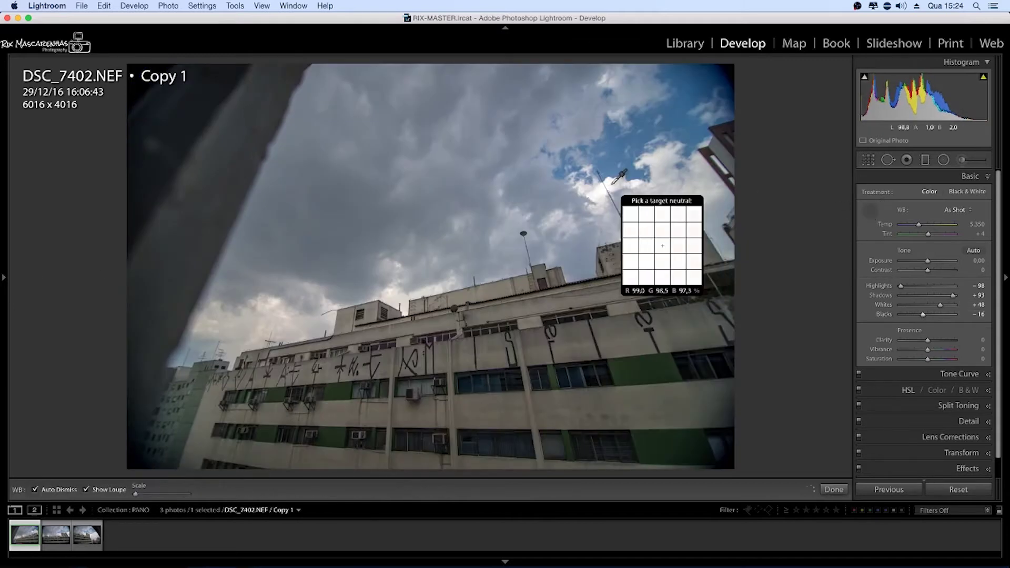
pyautogui.click(675, 222)
pyautogui.moveTo(916, 224); pyautogui.dragTo(922, 227)
pyautogui.moveTo(927, 340); pyautogui.dragTo(939, 343)
pyautogui.moveTo(927, 269); pyautogui.dragTo(933, 272)
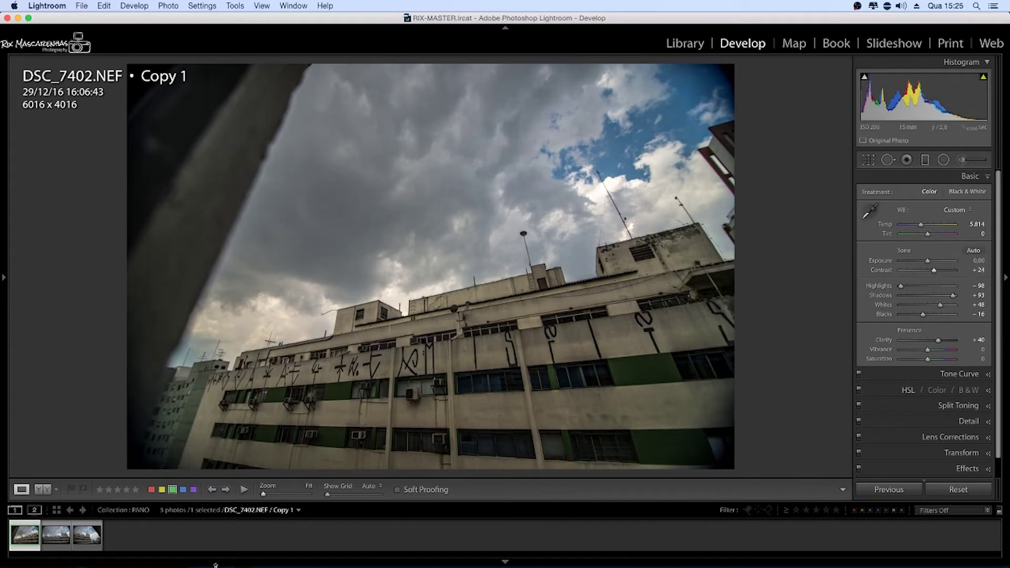
# Step: Synchronize the first frame's Basic settings to DSC_7403 and DSC_7404, then check both frames
pyautogui.keyDown('shift'); pyautogui.click(89, 536); pyautogui.keyUp('shift')
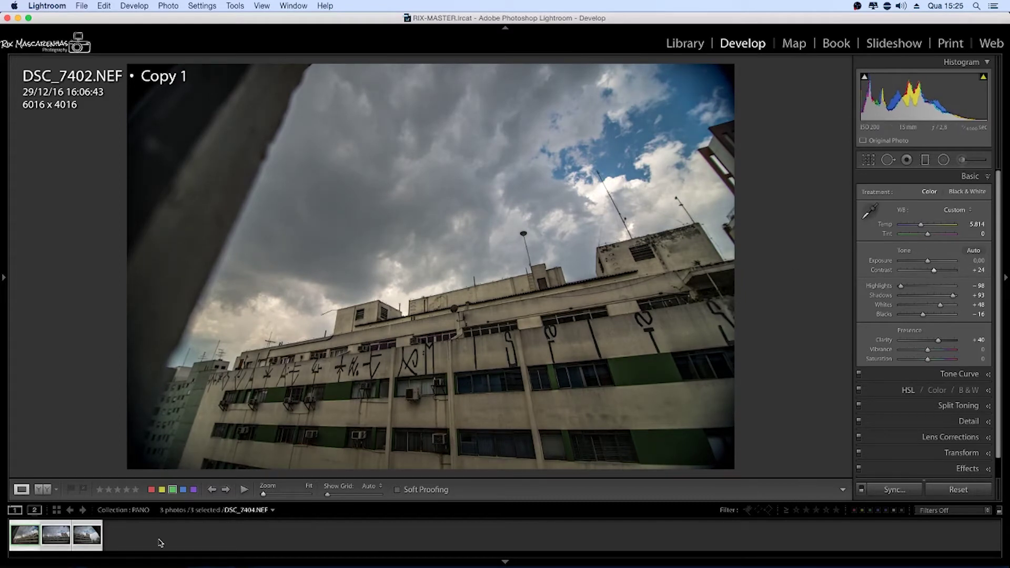
pyautogui.click(895, 490)
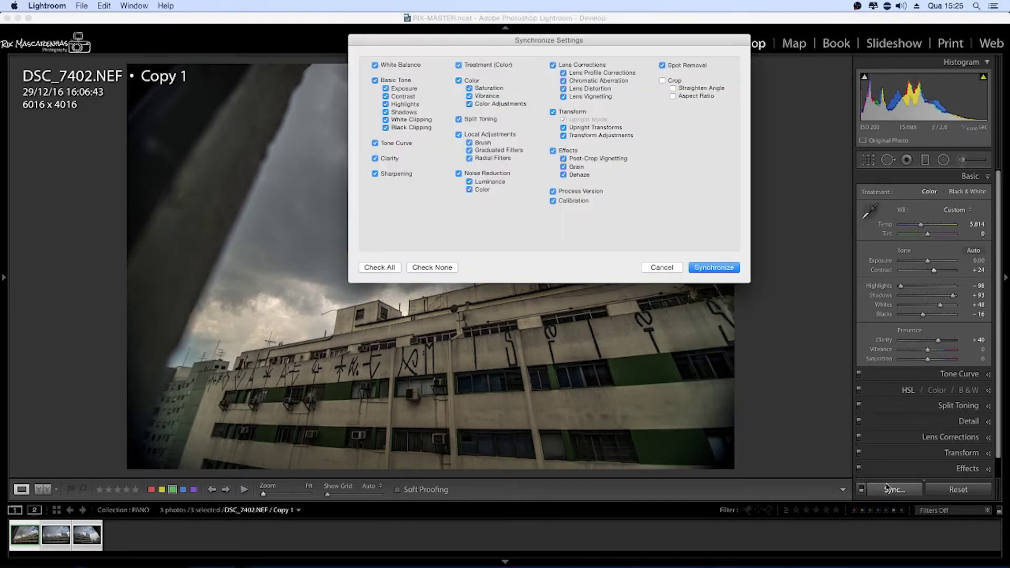
pyautogui.click(703, 267)
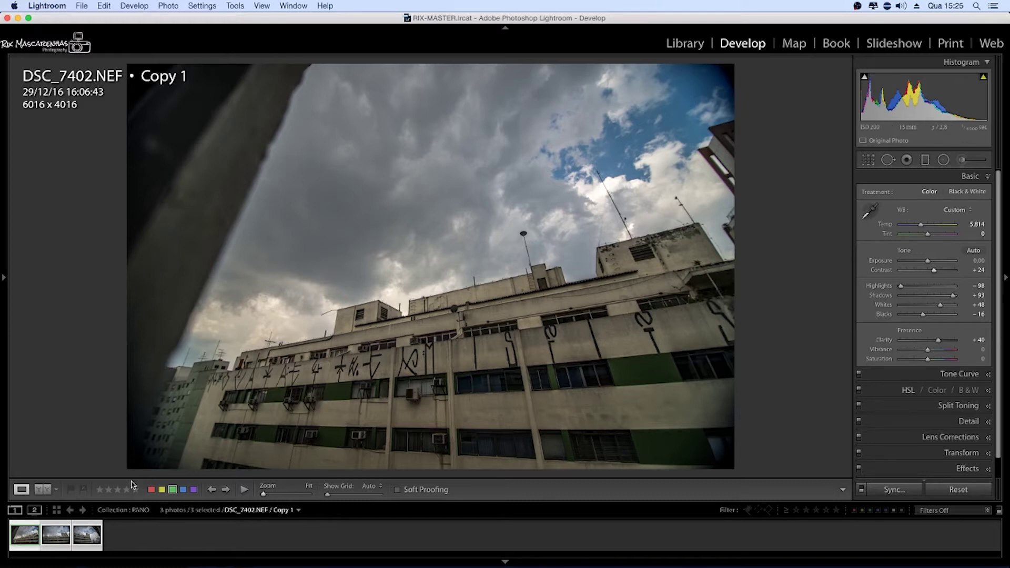
pyautogui.click(58, 536)
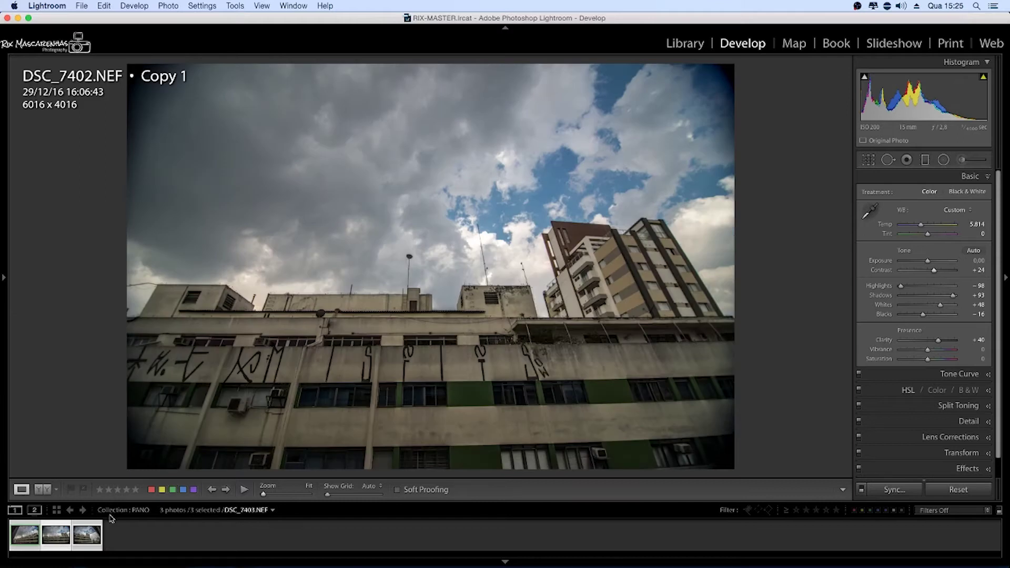
pyautogui.press('Right')
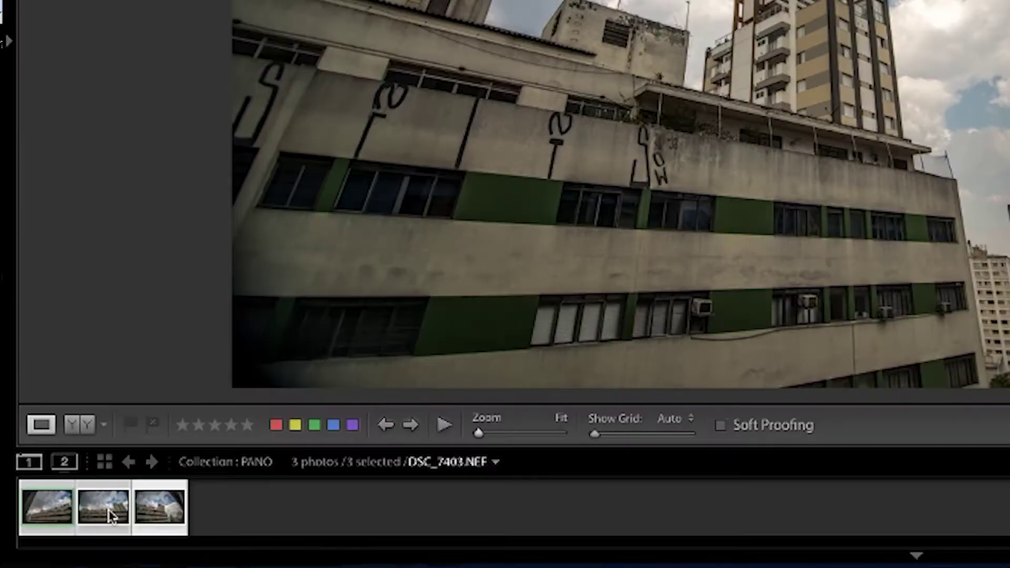
pyautogui.rightClick(57, 536)
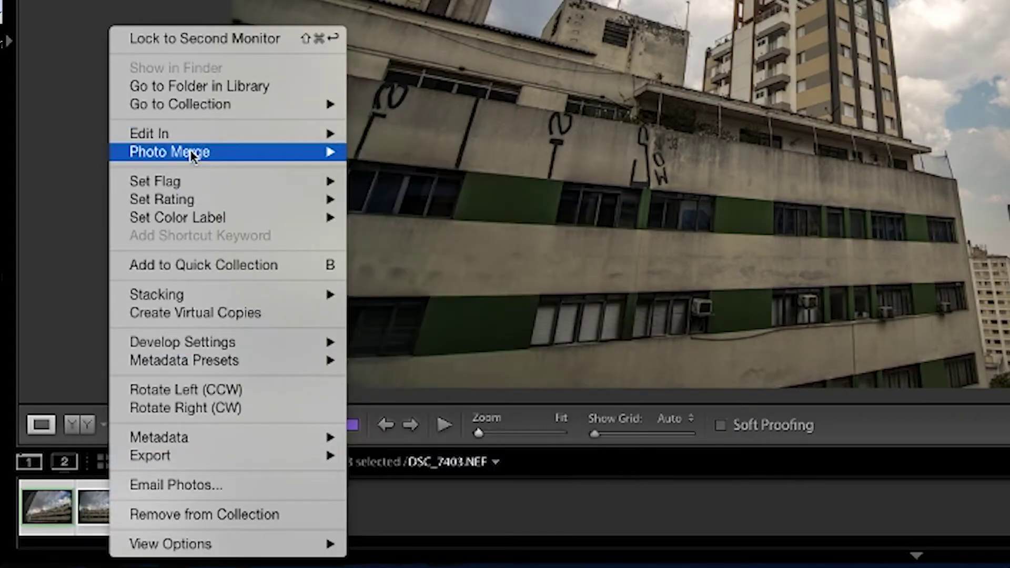
pyautogui.moveTo(170, 152)
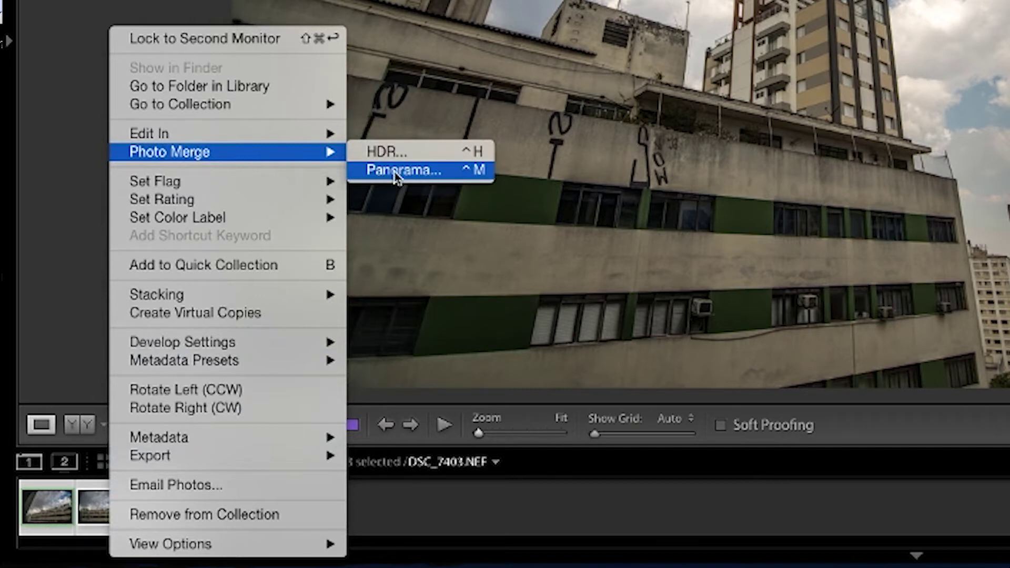
# Step: Merge a Spherical panorama with Boundary Warp 100 and open the resulting DSC_7404-Pano.dng
pyautogui.click(430, 175)
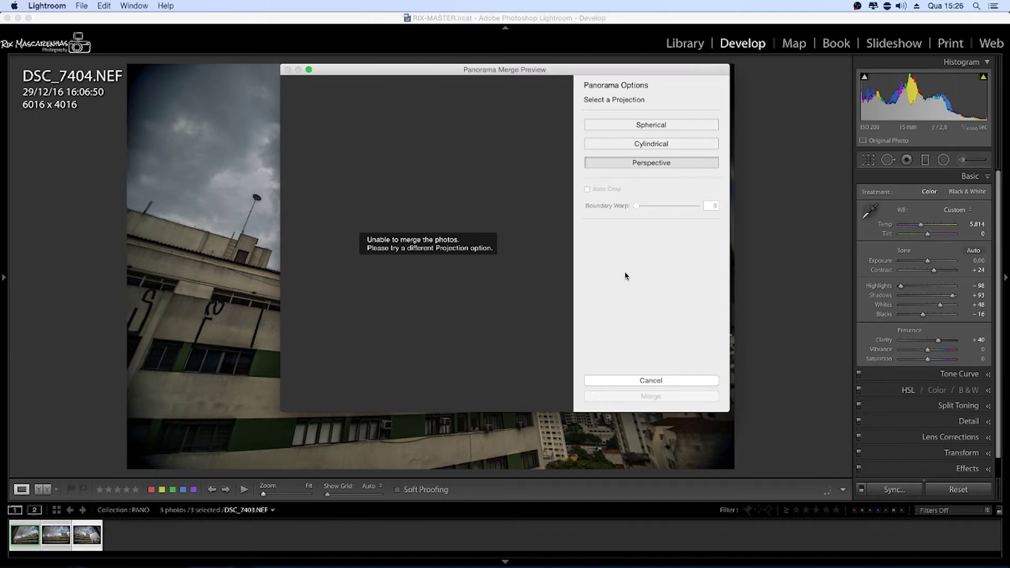
pyautogui.click(647, 144)
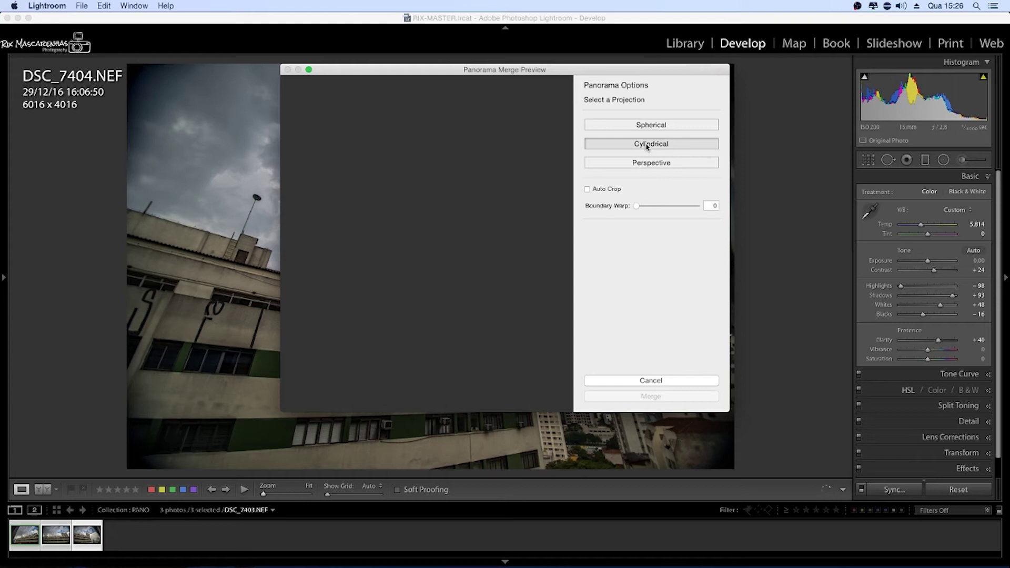
pyautogui.click(642, 125)
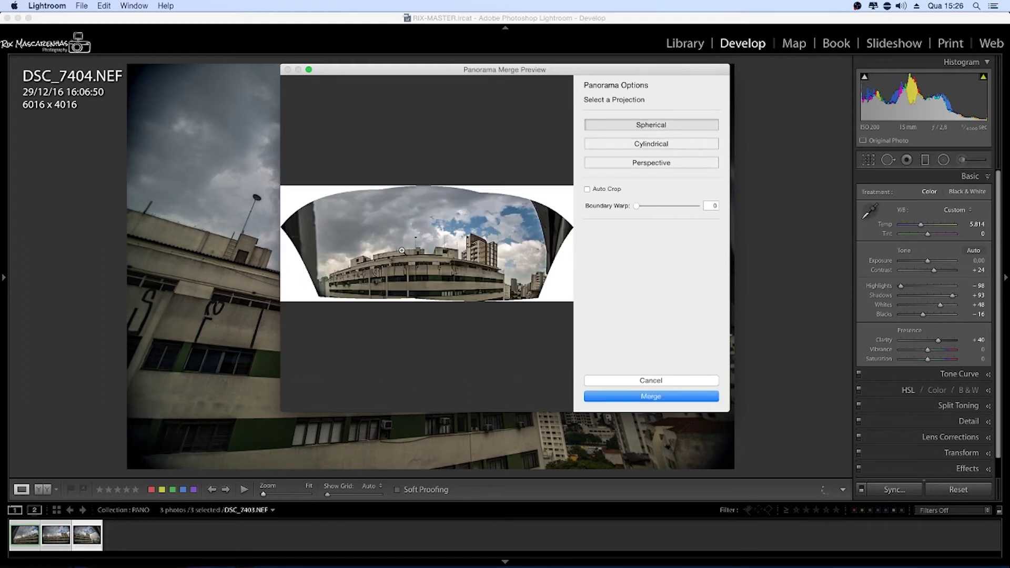
pyautogui.moveTo(642, 208); pyautogui.dragTo(701, 208)
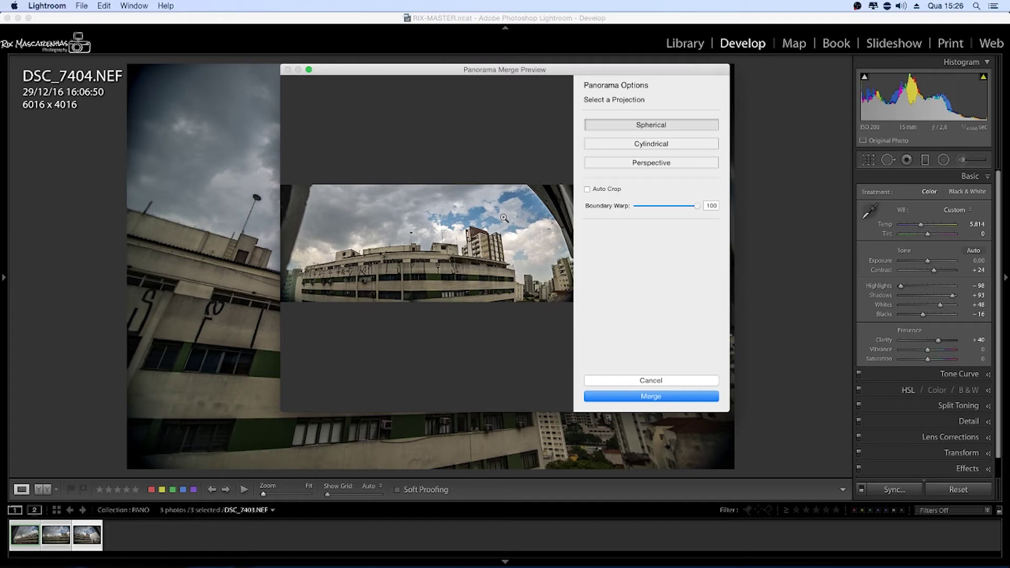
pyautogui.click(662, 396)
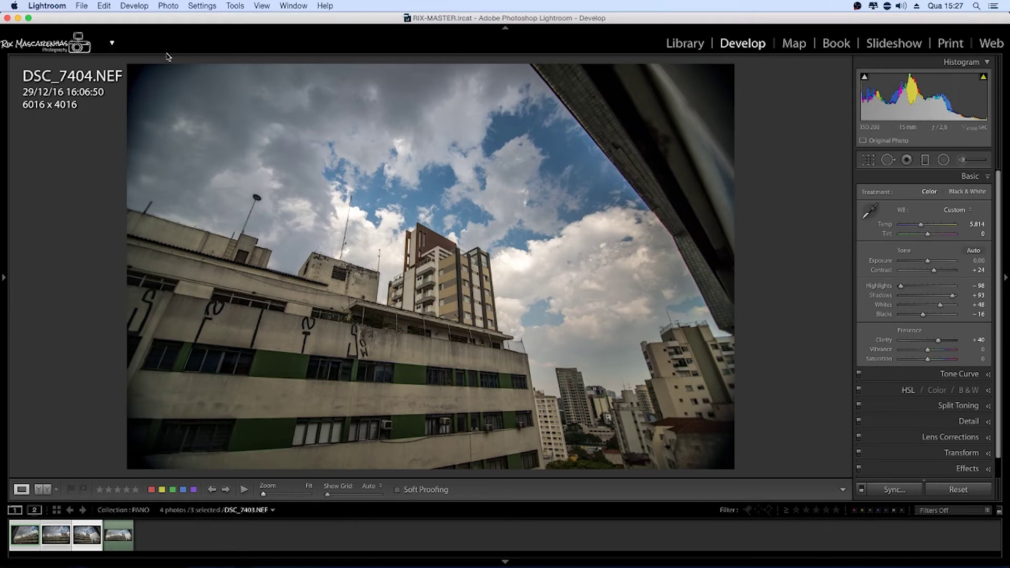
pyautogui.click(119, 537)
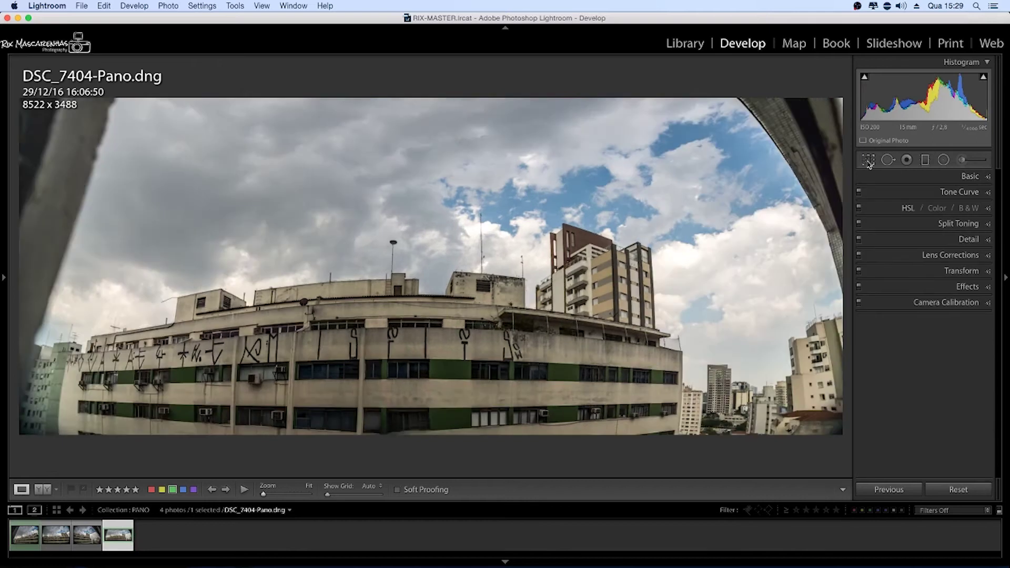
# Step: Pull in the panorama's bottom, left and right crop edges to 7987 × 2547
pyautogui.press('r')
pyautogui.moveTo(366, 436); pyautogui.dragTo(366, 385)
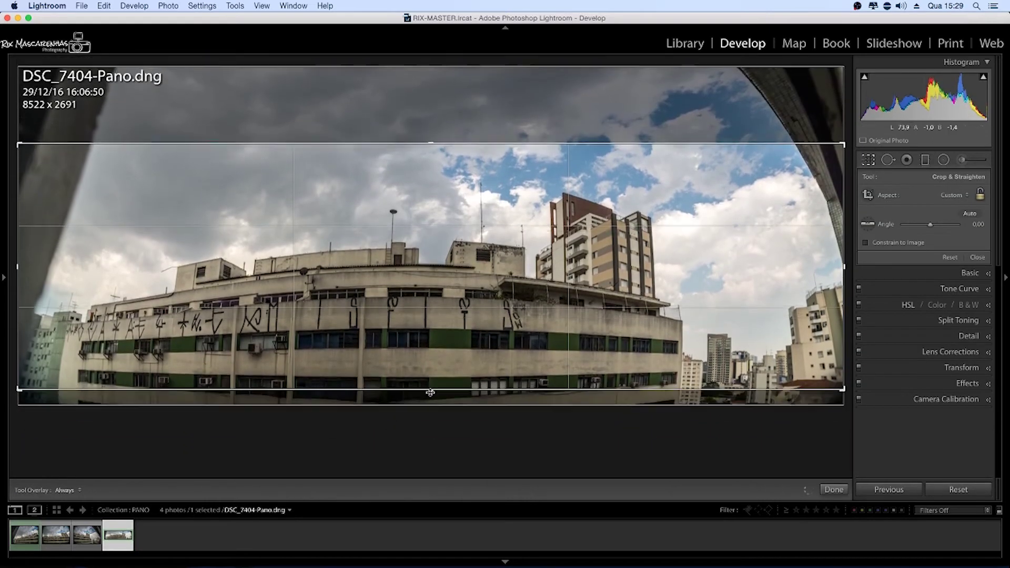
pyautogui.moveTo(18, 268); pyautogui.dragTo(44, 269)
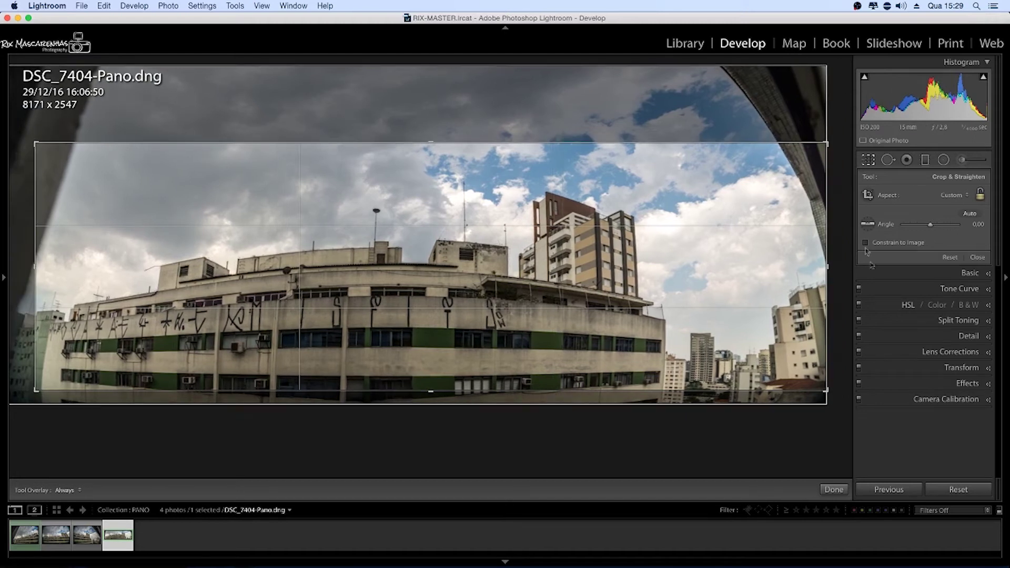
pyautogui.moveTo(838, 267); pyautogui.dragTo(806, 266)
pyautogui.press('Return')
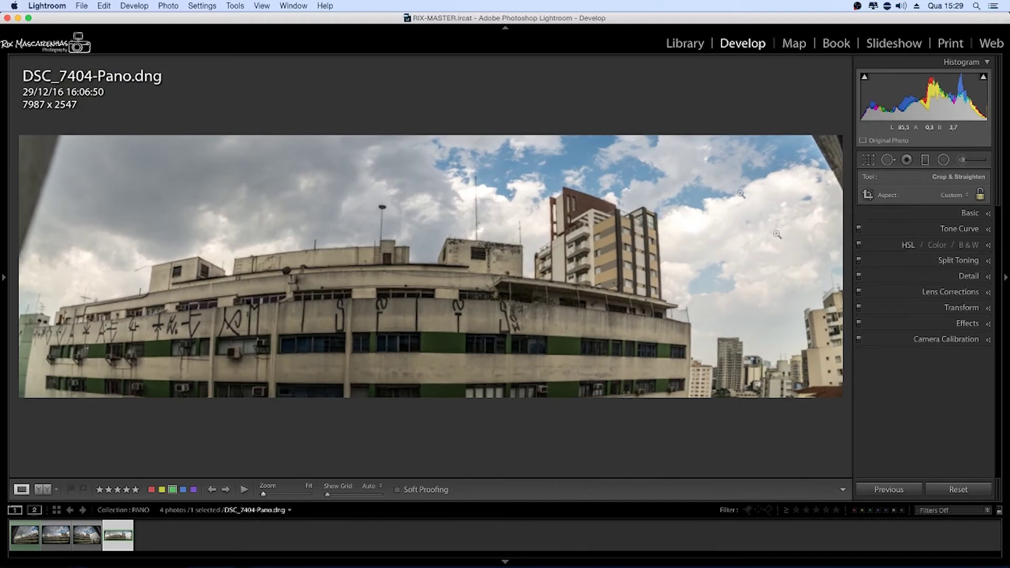
# Step: Shape an S-curve in the Tone Curve by lowering shadows and lifting highlights
pyautogui.click(970, 176)
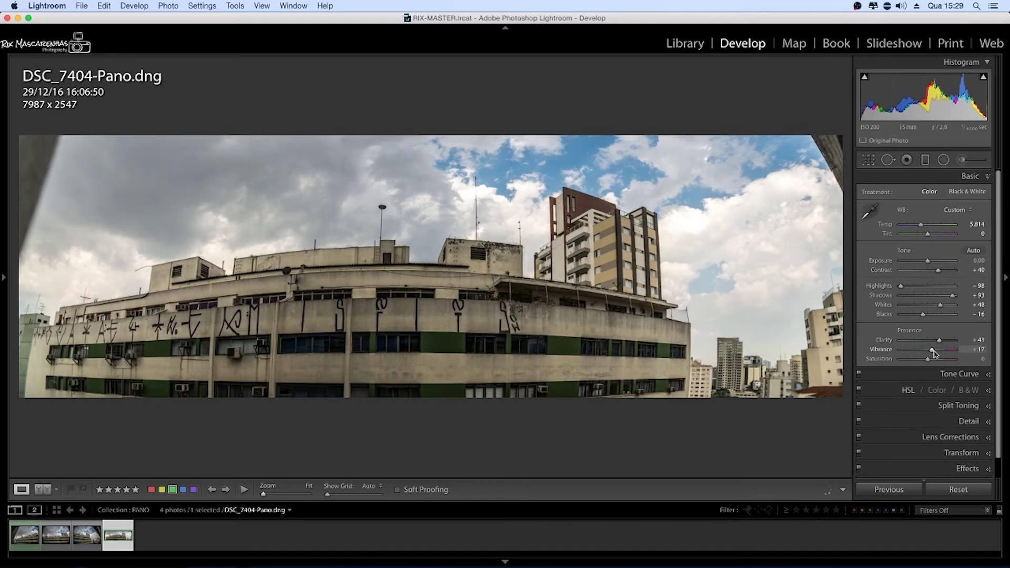
pyautogui.click(970, 176)
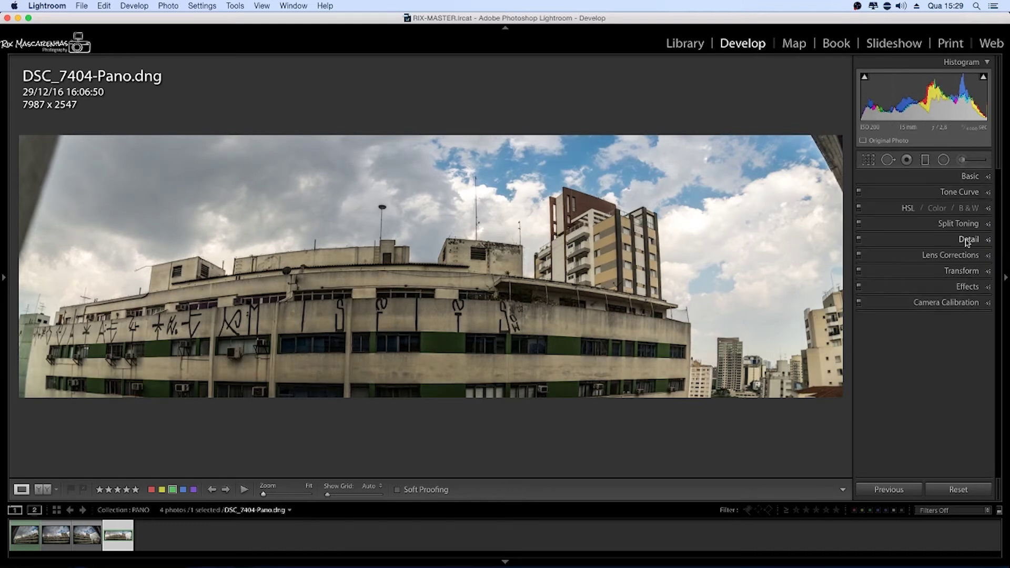
pyautogui.click(959, 192)
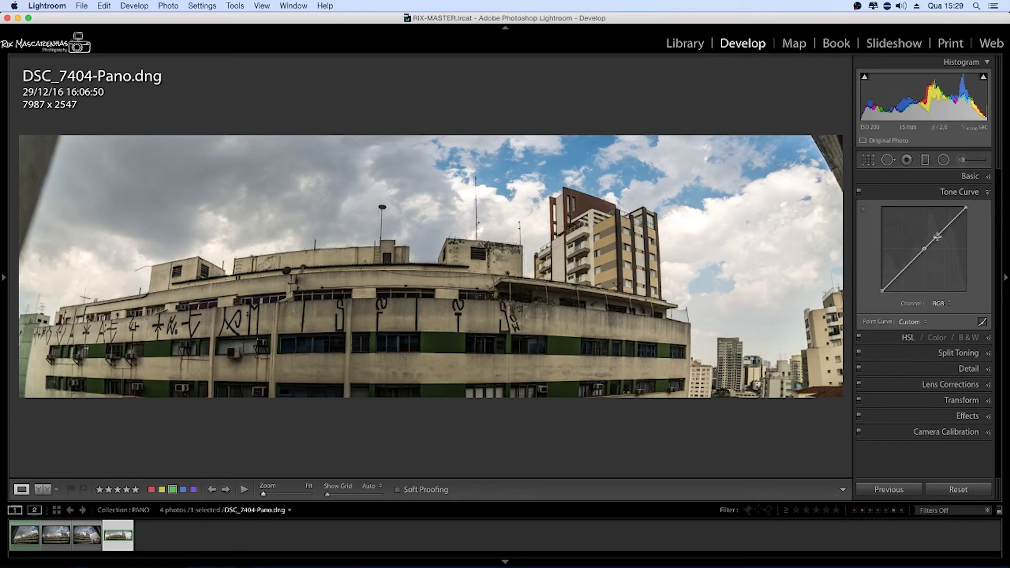
pyautogui.moveTo(904, 274); pyautogui.dragTo(903, 275)
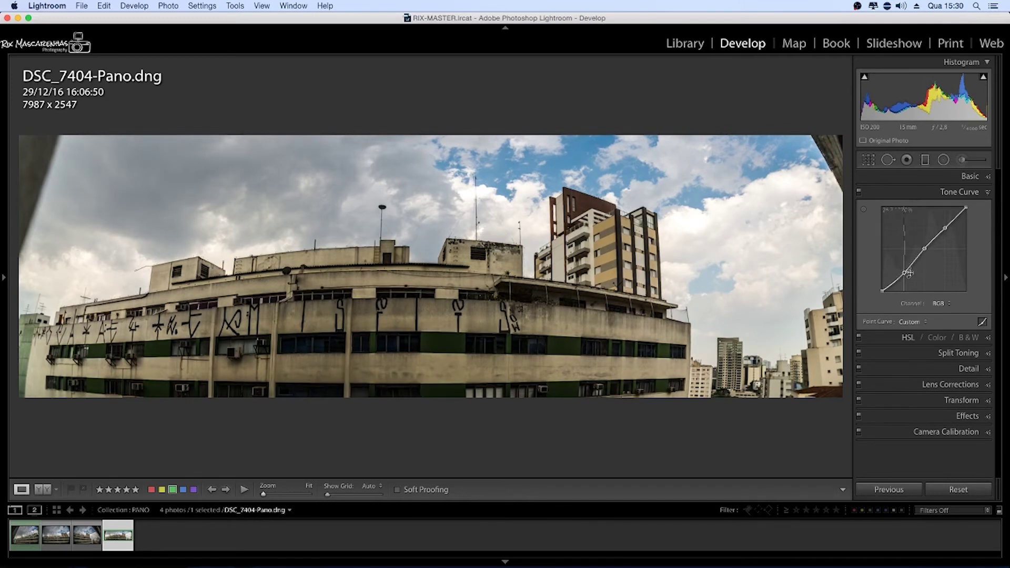
pyautogui.moveTo(945, 228); pyautogui.dragTo(943, 226)
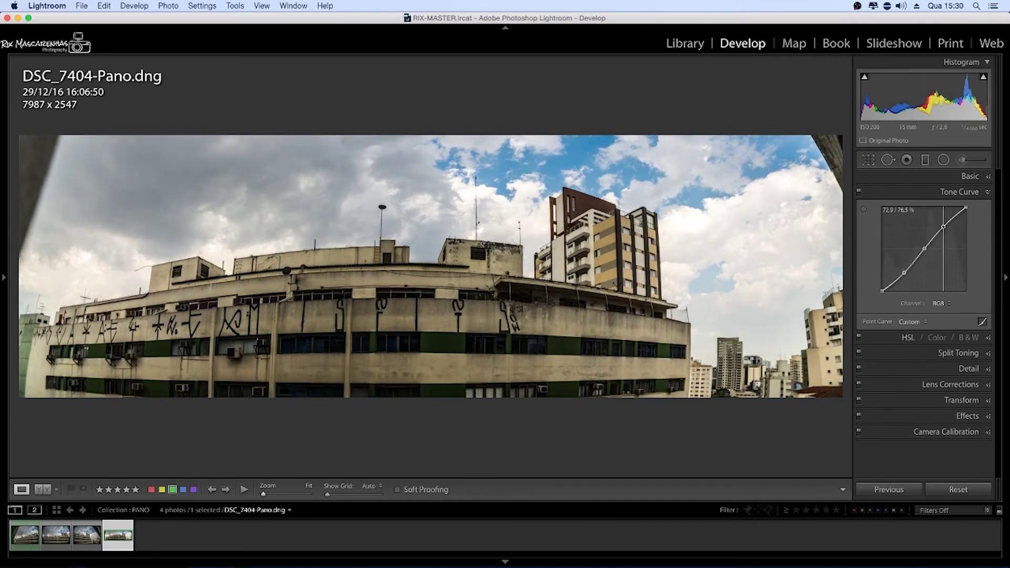
pyautogui.click(967, 192)
# Step: Inspect the tall building at 1:1, then raise sharpening Amount to about 86
pyautogui.click(632, 233)
pyautogui.moveTo(677, 241); pyautogui.dragTo(613, 136)
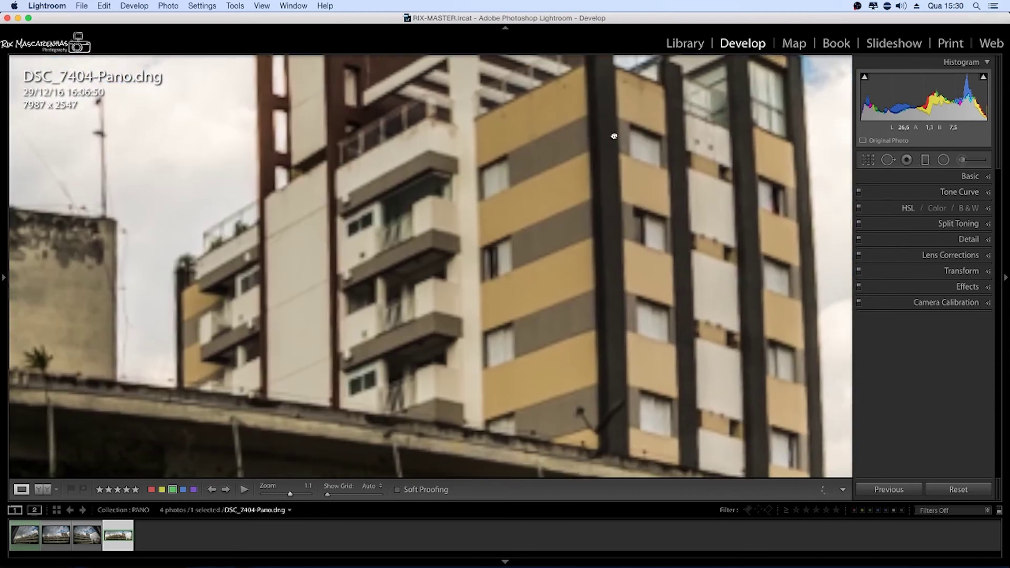
pyautogui.press('z')
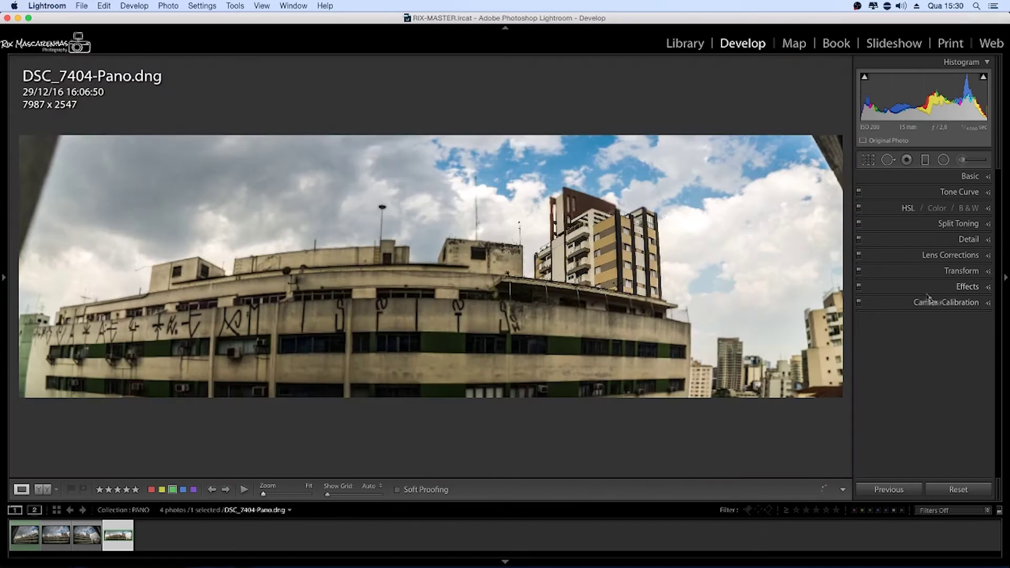
pyautogui.click(967, 239)
pyautogui.moveTo(913, 266)
pyautogui.mouseDown()
pyautogui.moveTo(930, 270)
pyautogui.moveTo(935, 294)
pyautogui.mouseUp()
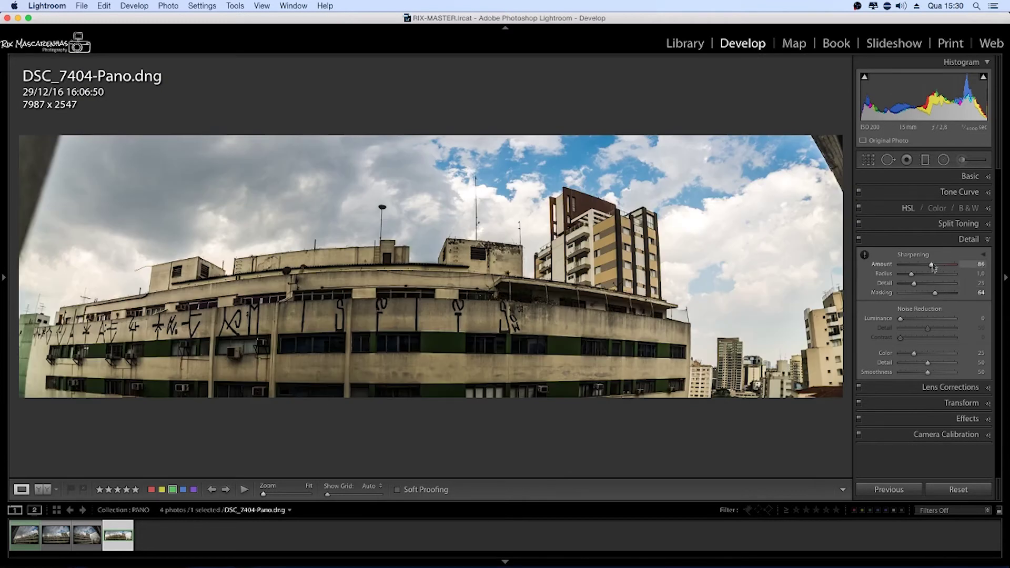
# Step: Boost the blue sky's saturation and mute the building's yellows and oranges with targeted HSL
pyautogui.click(908, 208)
pyautogui.click(863, 241)
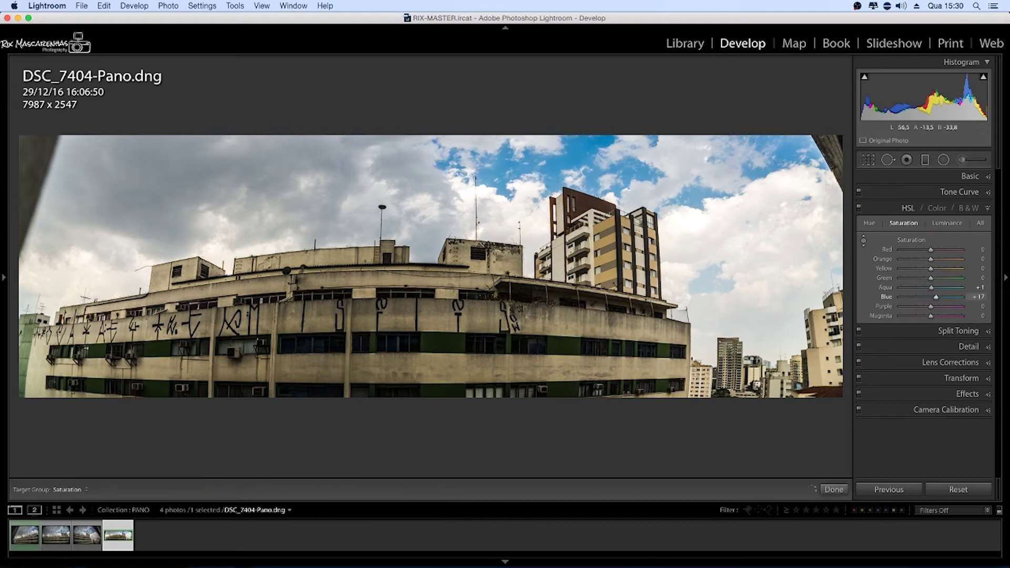
pyautogui.moveTo(506, 221); pyautogui.dragTo(505, 213)
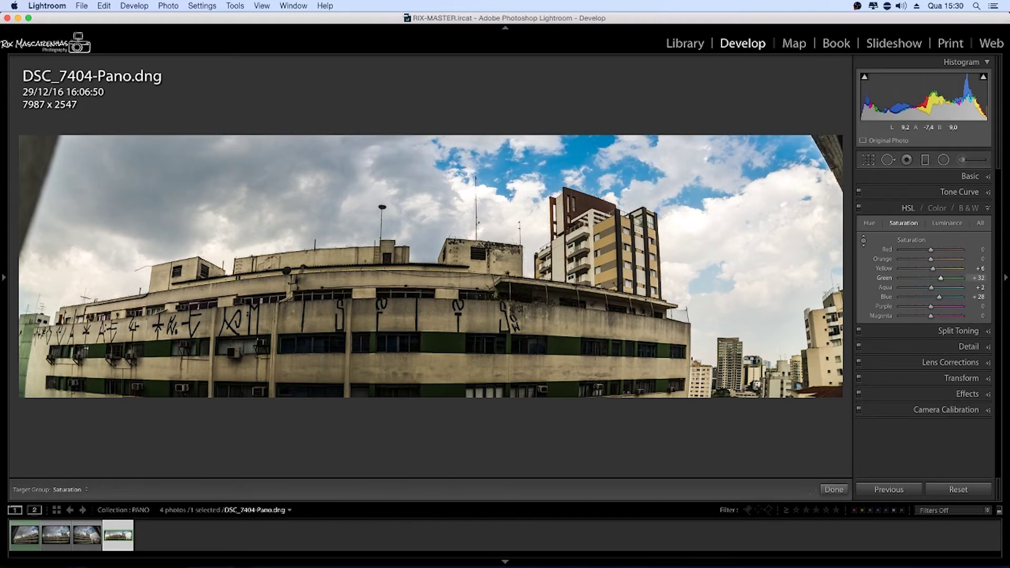
pyautogui.moveTo(490, 281); pyautogui.dragTo(490, 316)
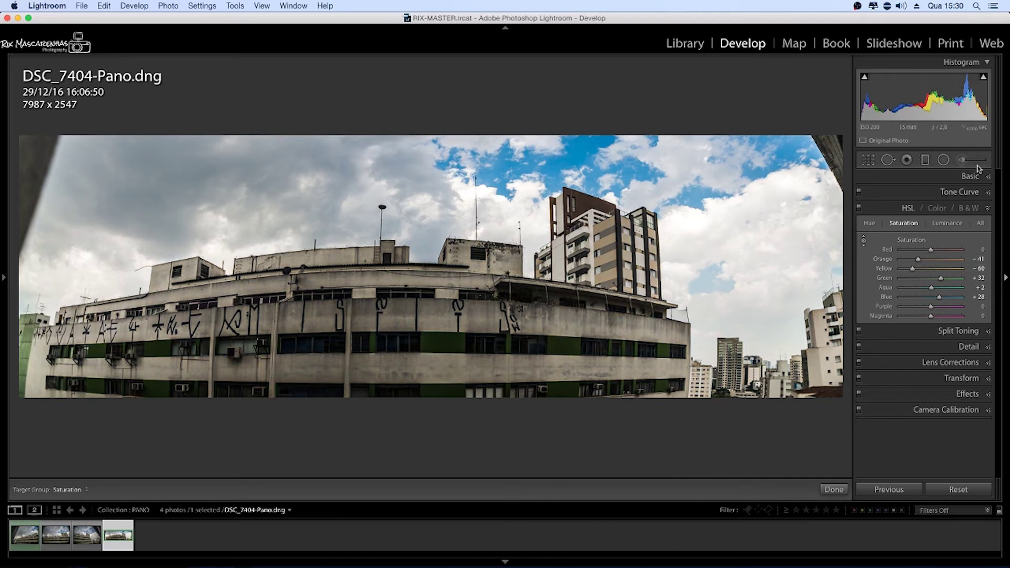
pyautogui.click(968, 208)
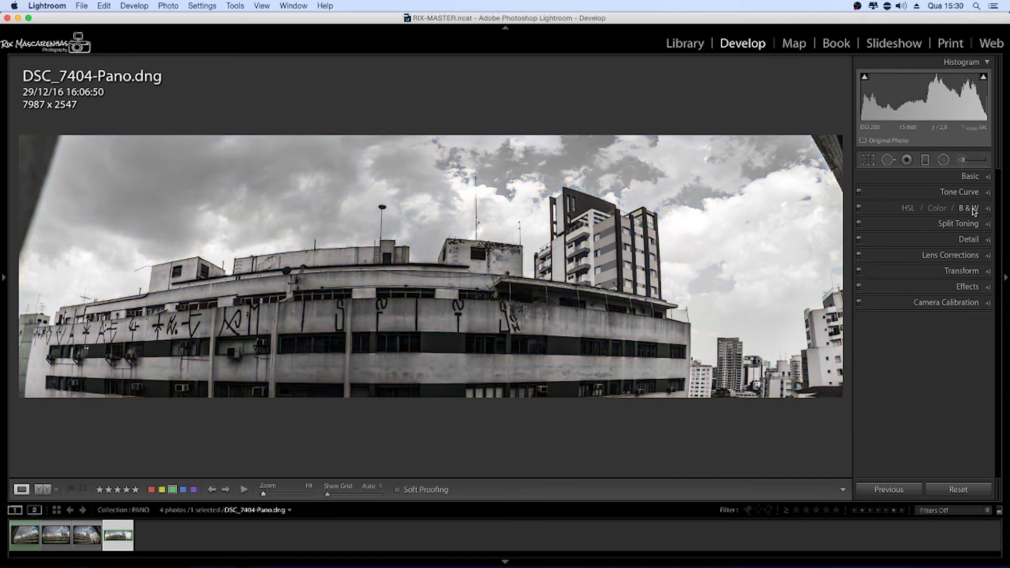
pyautogui.click(913, 211)
# Step: Cool the white balance to Temp 5,350 and lower Exposure to -0.20
pyautogui.press('super+2')
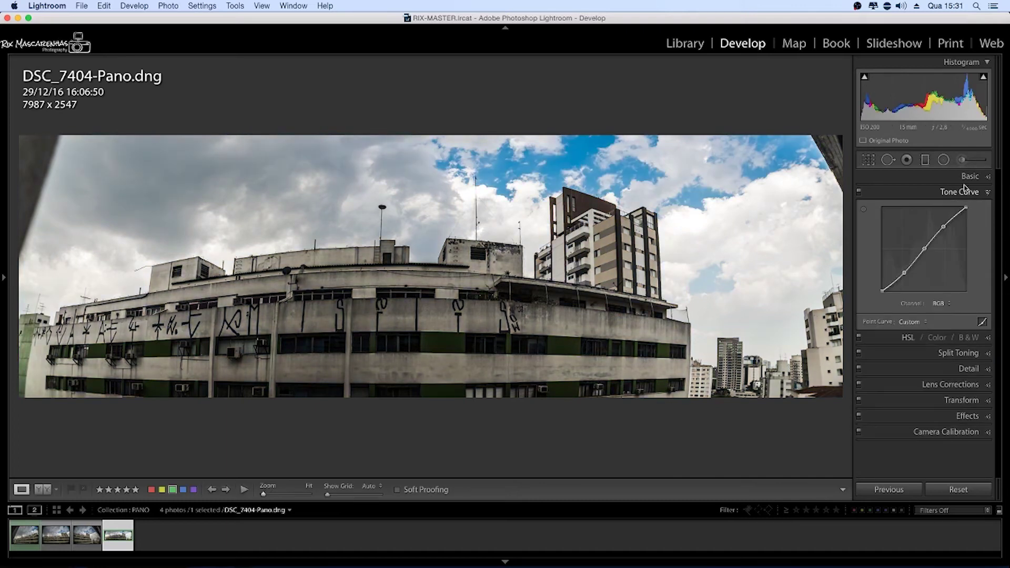
pyautogui.press('super+1')
pyautogui.moveTo(921, 225); pyautogui.dragTo(919, 225)
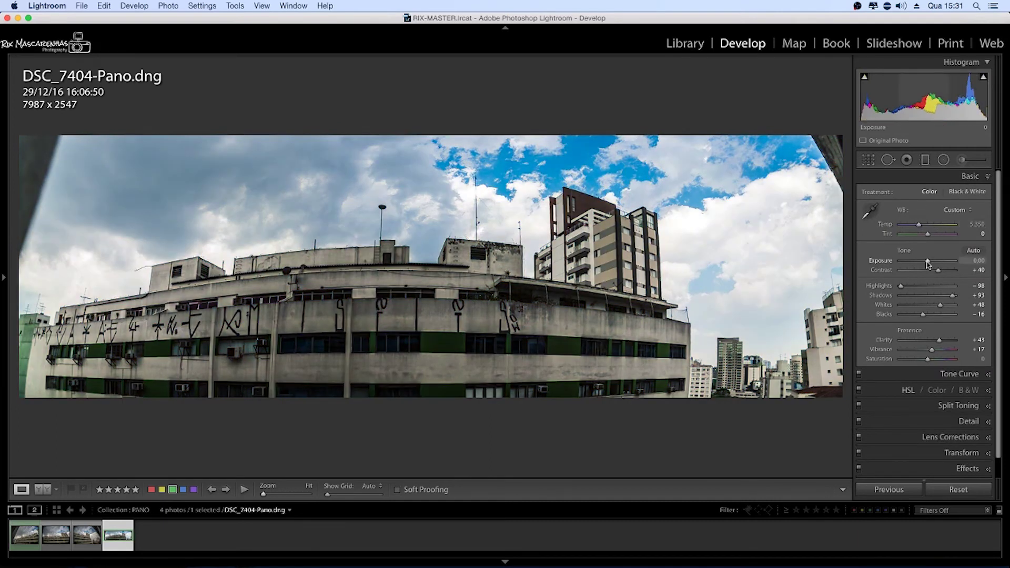
pyautogui.moveTo(927, 260); pyautogui.dragTo(927, 267)
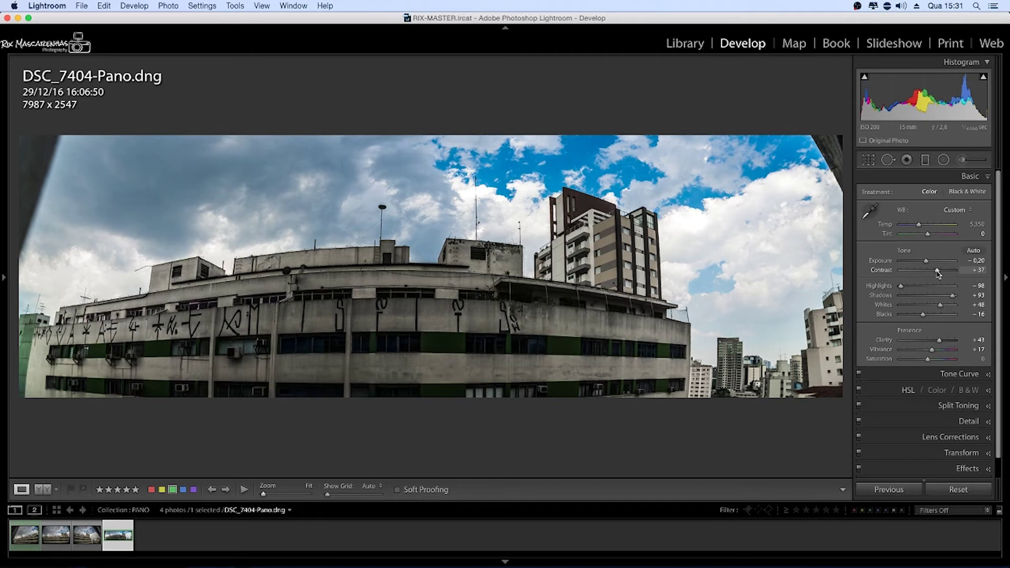
pyautogui.click(925, 159)
# Step: Draw a graduated filter over the sky, then reposition and tilt it
pyautogui.moveTo(651, 169); pyautogui.dragTo(641, 408)
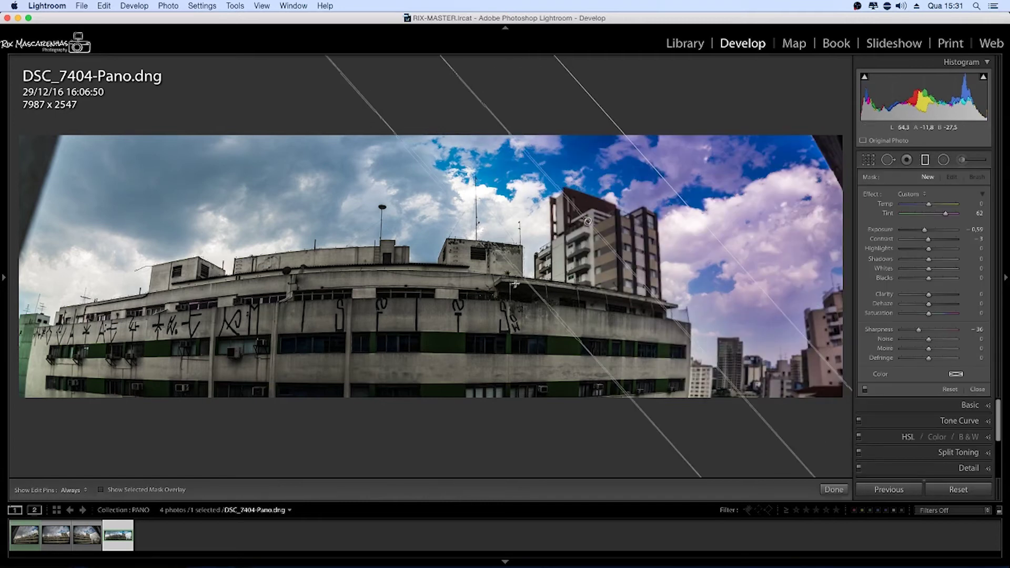
pyautogui.moveTo(646, 286); pyautogui.dragTo(584, 241)
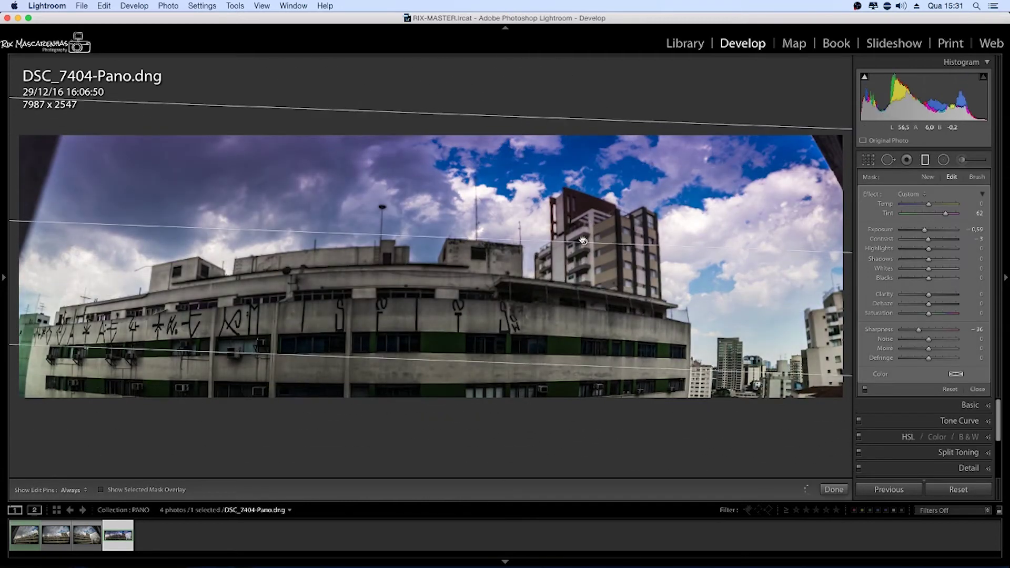
pyautogui.moveTo(928, 204)
pyautogui.mouseDown()
pyautogui.moveTo(920, 205)
pyautogui.moveTo(936, 213)
pyautogui.mouseUp()
pyautogui.click(925, 159)
# Step: Warm the overall Basic white balance to Temp 7,371
pyautogui.click(969, 176)
pyautogui.moveTo(920, 226); pyautogui.dragTo(930, 226)
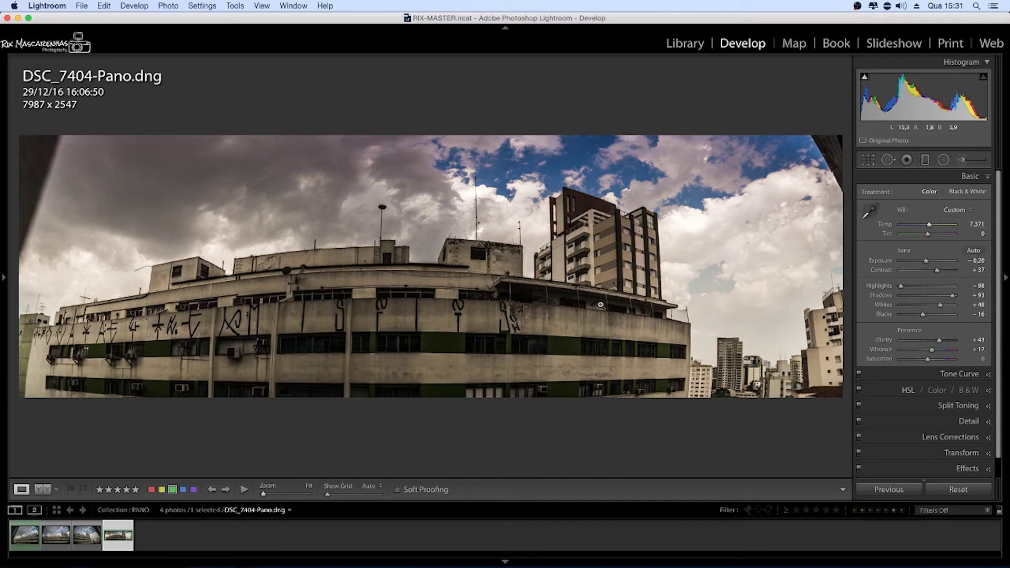
pyautogui.click(969, 176)
pyautogui.rightClick(116, 542)
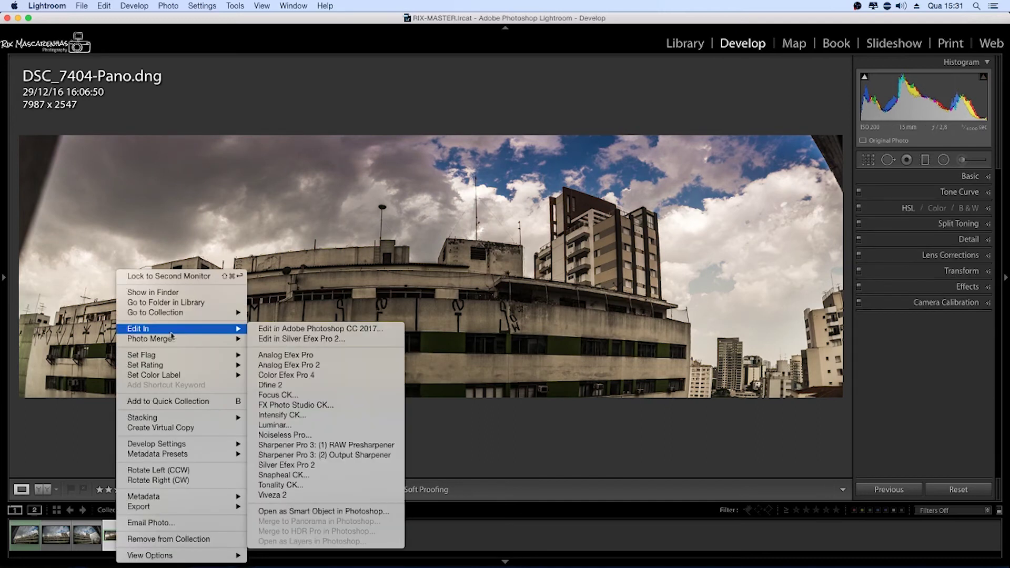
# Step: Edit the panorama in Intensify CK as a TIFF copy with Lightroom adjustments
pyautogui.click(298, 415)
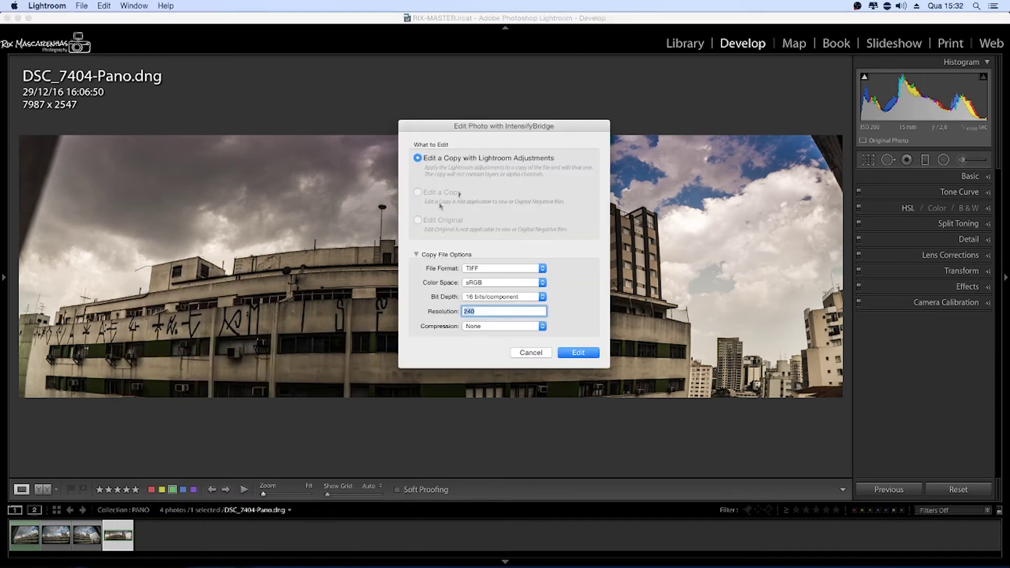
pyautogui.click(563, 351)
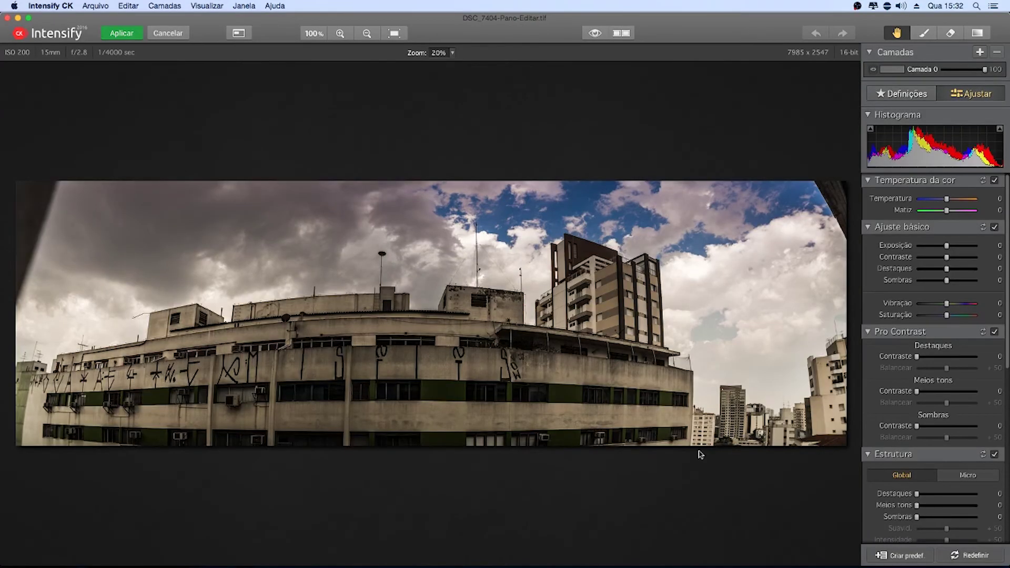
# Step: Browse the Intensify presets and try Dramático 3 at different strengths
pyautogui.scroll(-10, 934, 262)
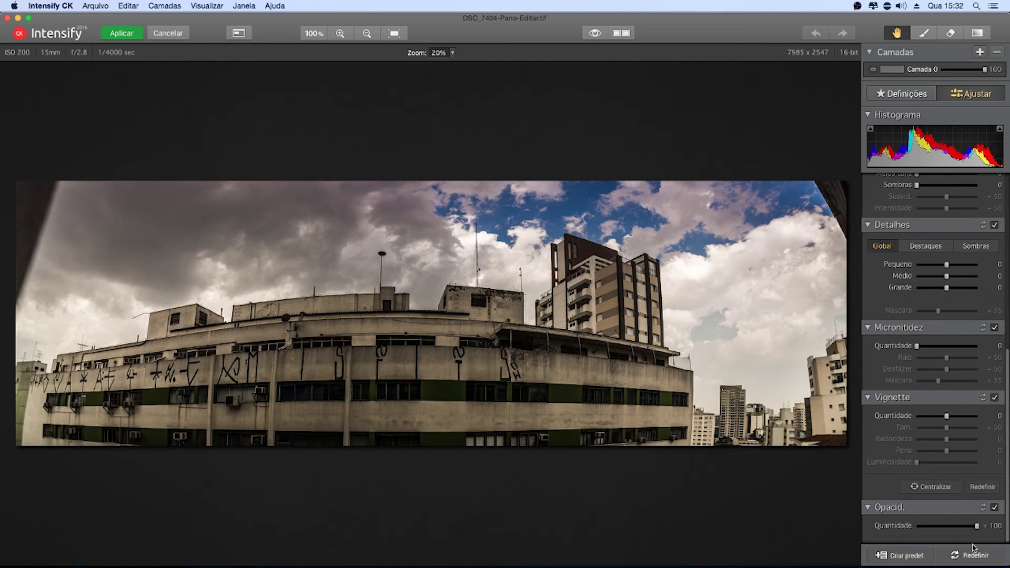
pyautogui.scroll(10, 941, 342)
pyautogui.click(902, 94)
pyautogui.scroll(-3, 912, 274)
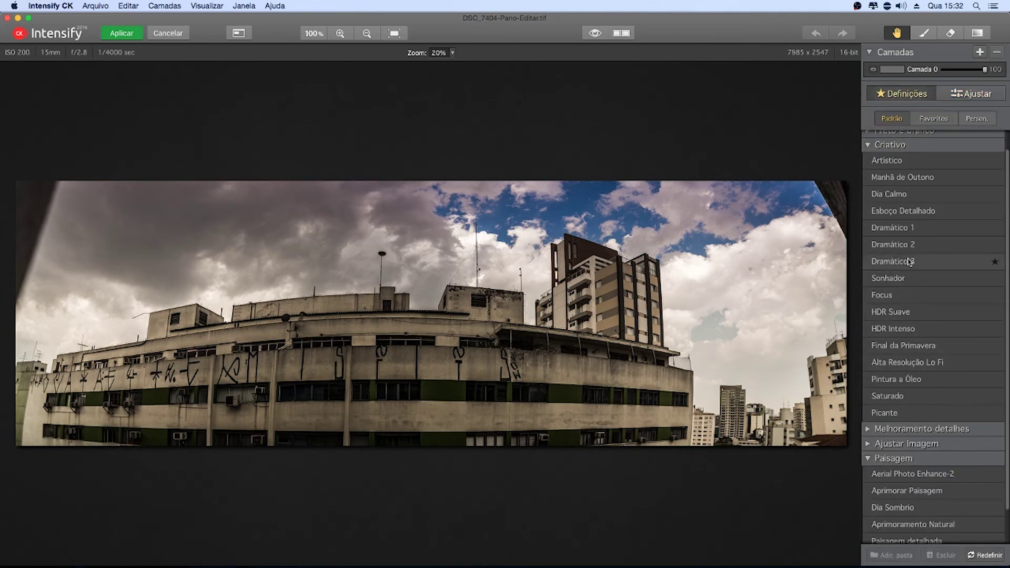
pyautogui.click(909, 261)
pyautogui.click(942, 275)
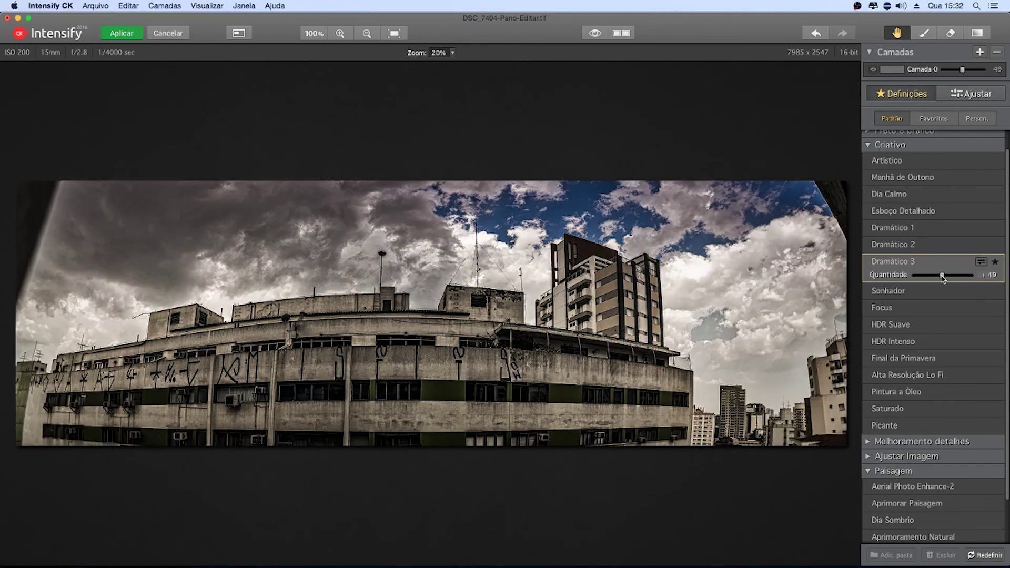
pyautogui.moveTo(942, 275); pyautogui.dragTo(973, 275)
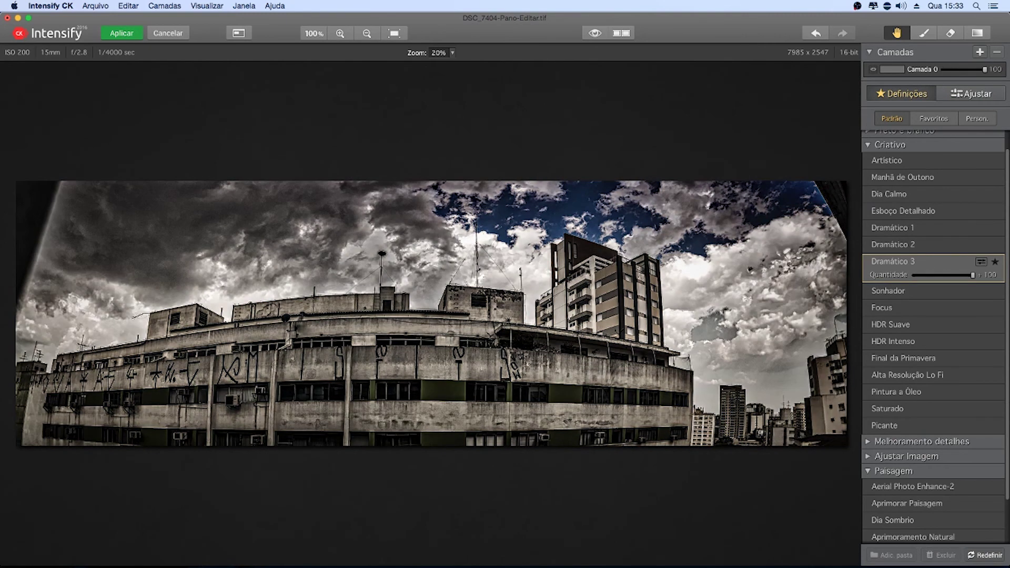
# Step: Compare Dramático 2 and 1, settle on Dramático 2 at 94, and return to Lightroom
pyautogui.click(921, 245)
pyautogui.click(944, 259)
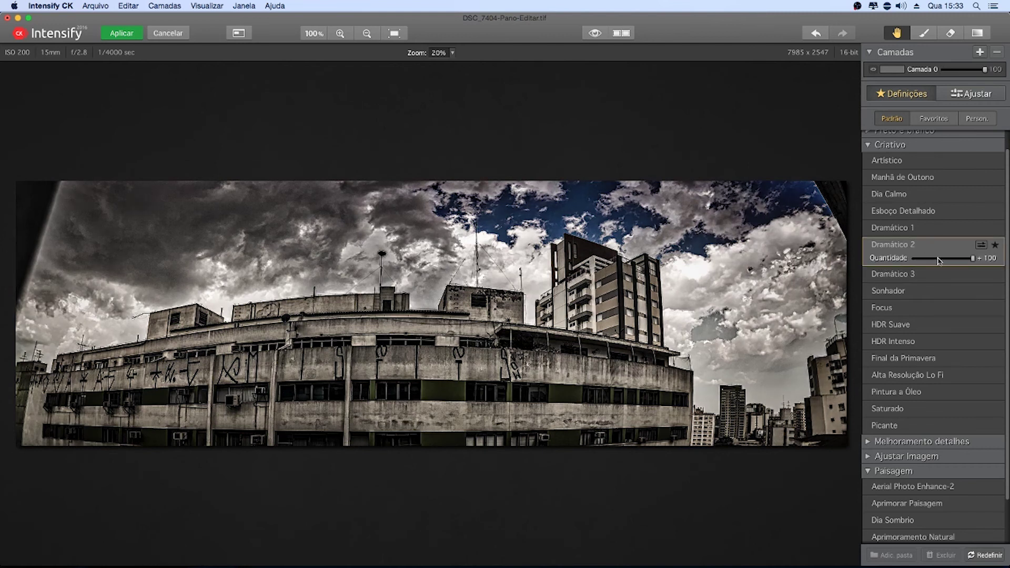
pyautogui.moveTo(946, 259); pyautogui.dragTo(1006, 268)
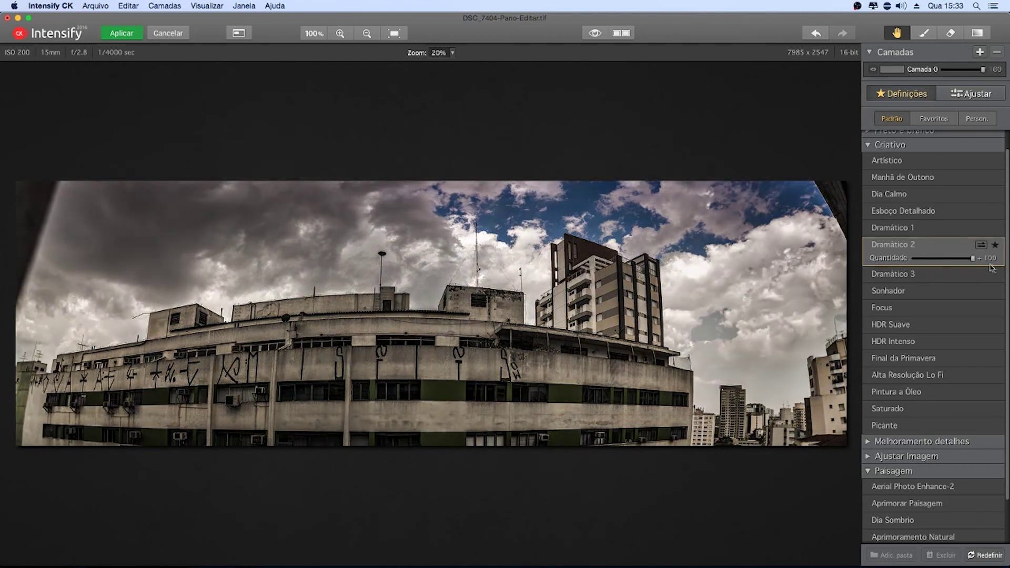
pyautogui.click(949, 227)
pyautogui.moveTo(950, 241)
pyautogui.mouseDown()
pyautogui.moveTo(987, 251)
pyautogui.moveTo(956, 263)
pyautogui.moveTo(970, 263)
pyautogui.mouseUp()
pyautogui.click(935, 258)
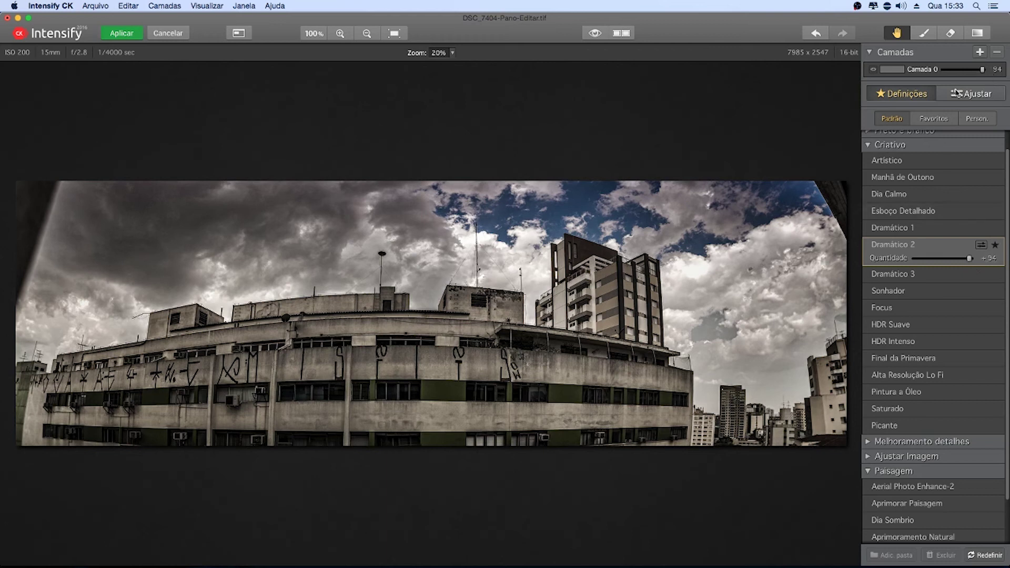
pyautogui.click(120, 34)
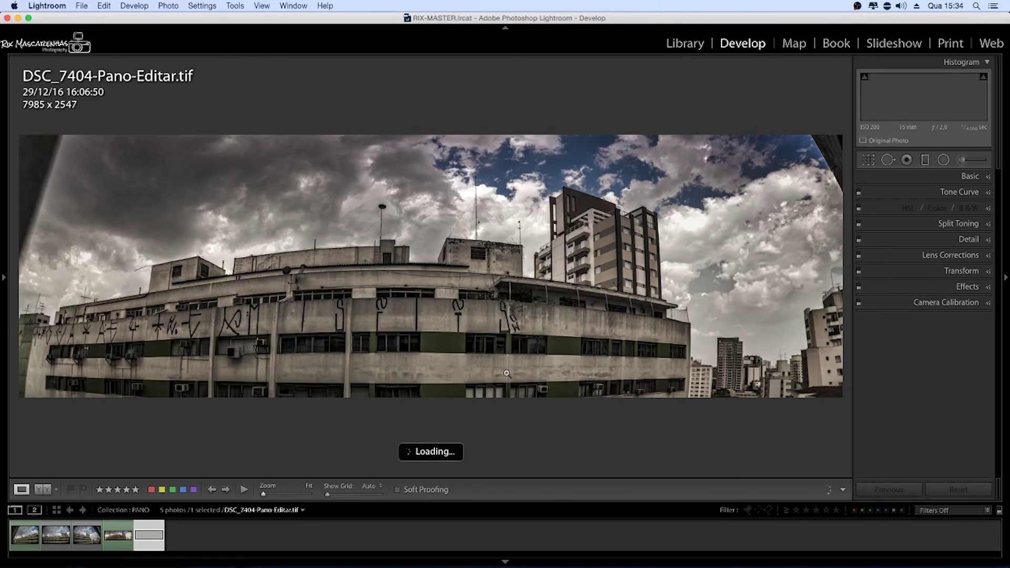
# Step: Raise the returned TIFF's Contrast to about +27 in the Basic panel
pyautogui.click(970, 176)
pyautogui.moveTo(927, 269)
pyautogui.mouseDown()
pyautogui.moveTo(936, 285)
pyautogui.moveTo(920, 295)
pyautogui.moveTo(945, 307)
pyautogui.moveTo(914, 305)
pyautogui.moveTo(943, 319)
pyautogui.moveTo(916, 304)
pyautogui.moveTo(925, 260)
pyautogui.mouseUp()
# Step: Apply a post-crop vignette of about -19 Amount to darken the panorama's edges
pyautogui.click(973, 177)
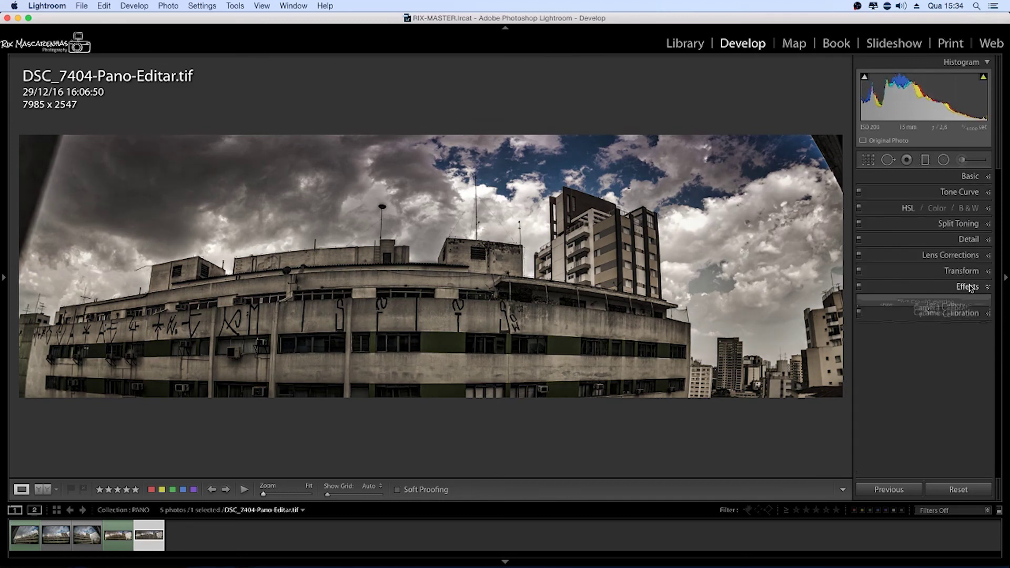
pyautogui.click(967, 286)
pyautogui.moveTo(927, 321); pyautogui.dragTo(914, 324)
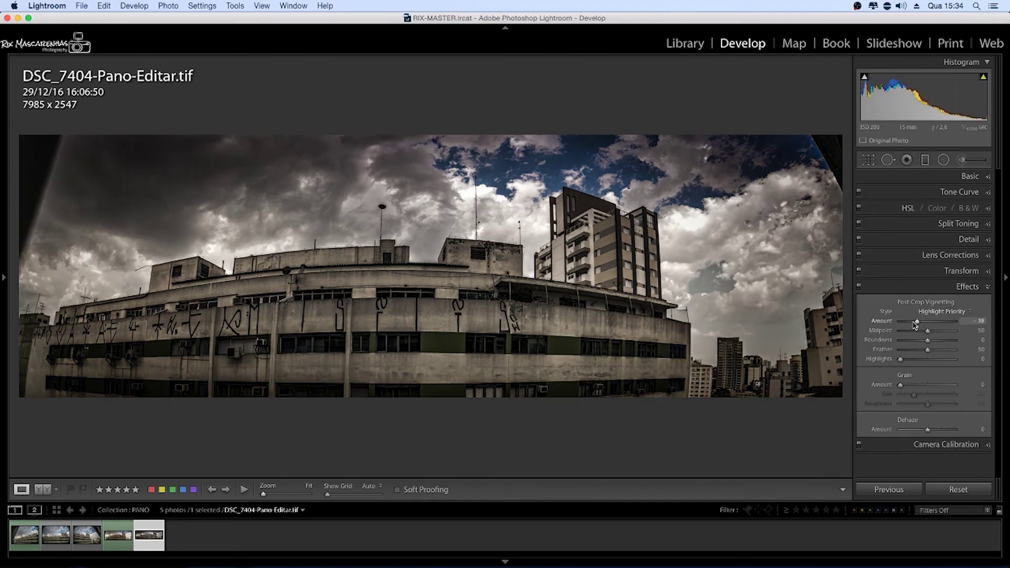
pyautogui.click(966, 287)
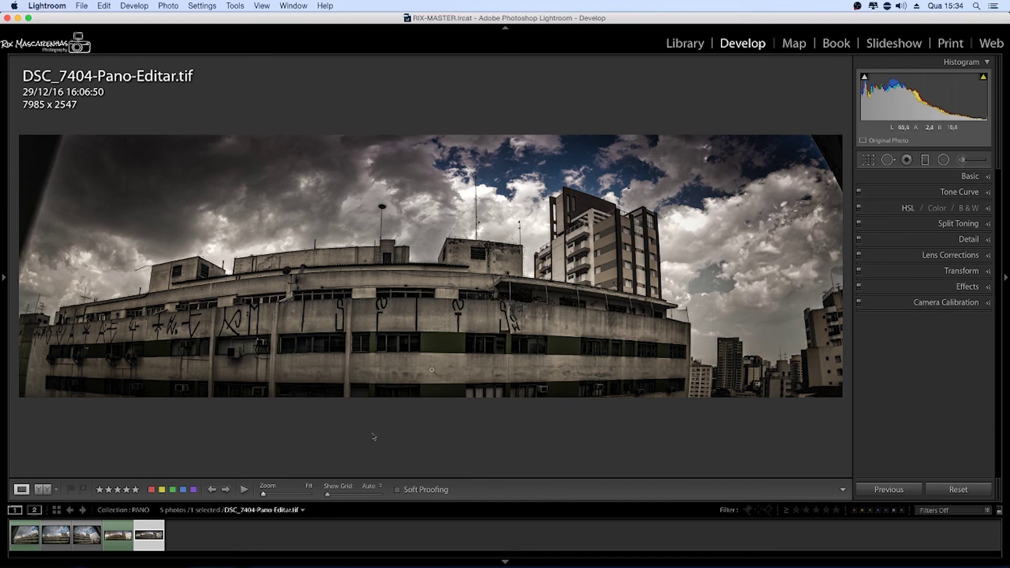
# Step: Compare Before/After, view the DSC_7402 source photo, then return to the edited panorama
pyautogui.press('y')
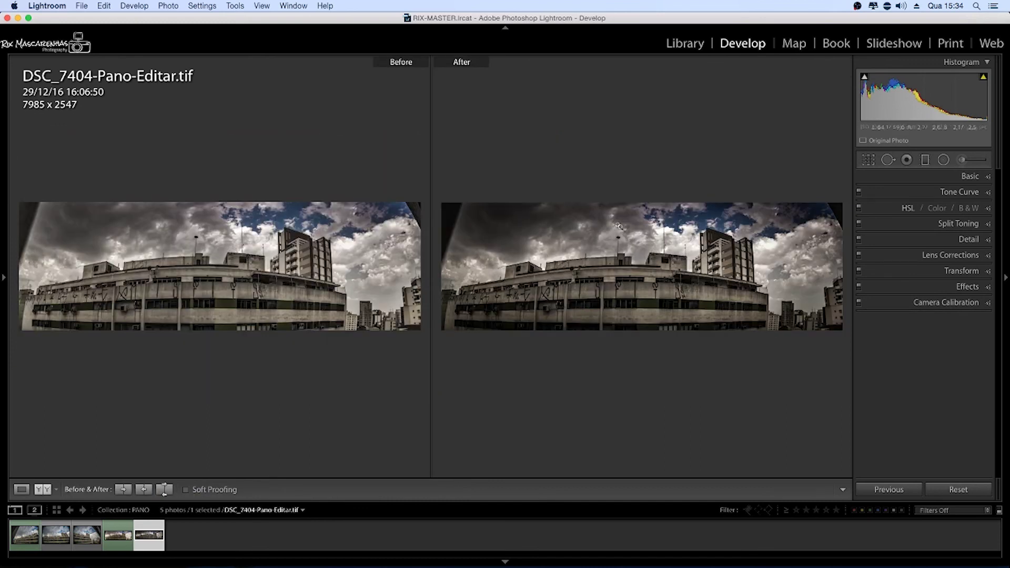
pyautogui.press('y')
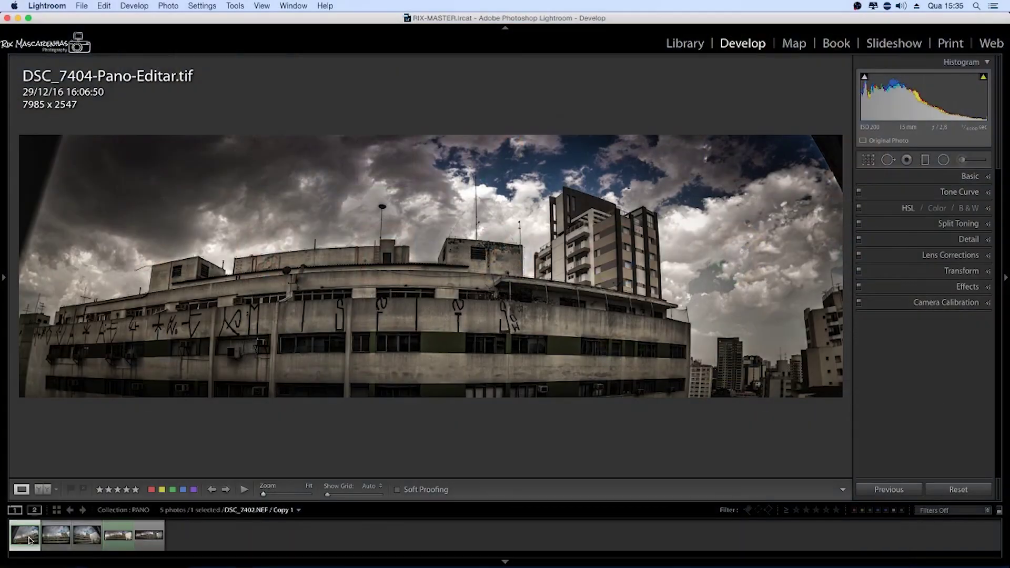
pyautogui.click(56, 535)
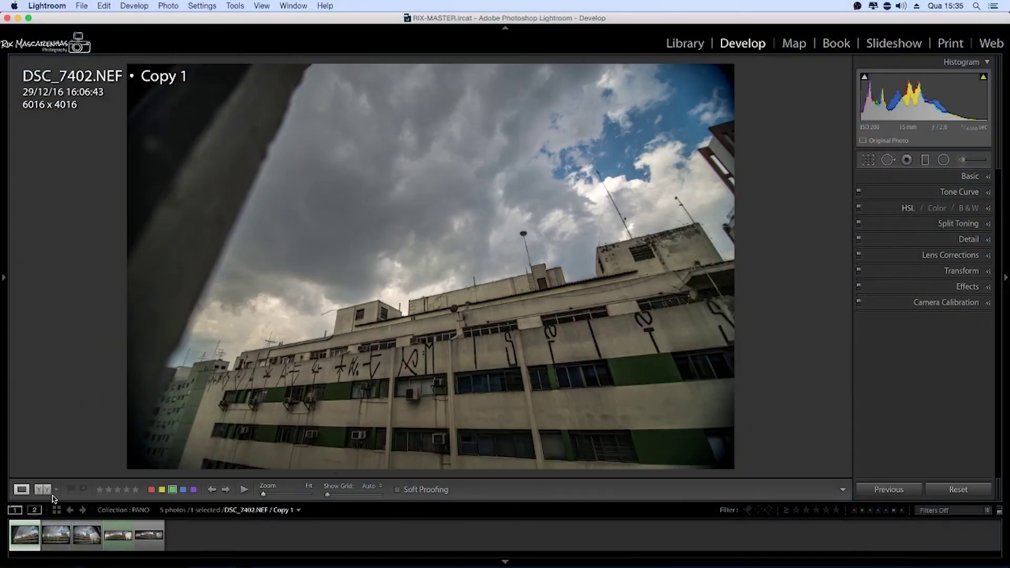
pyautogui.press('Right')
pyautogui.press('Right')
pyautogui.press('Right')
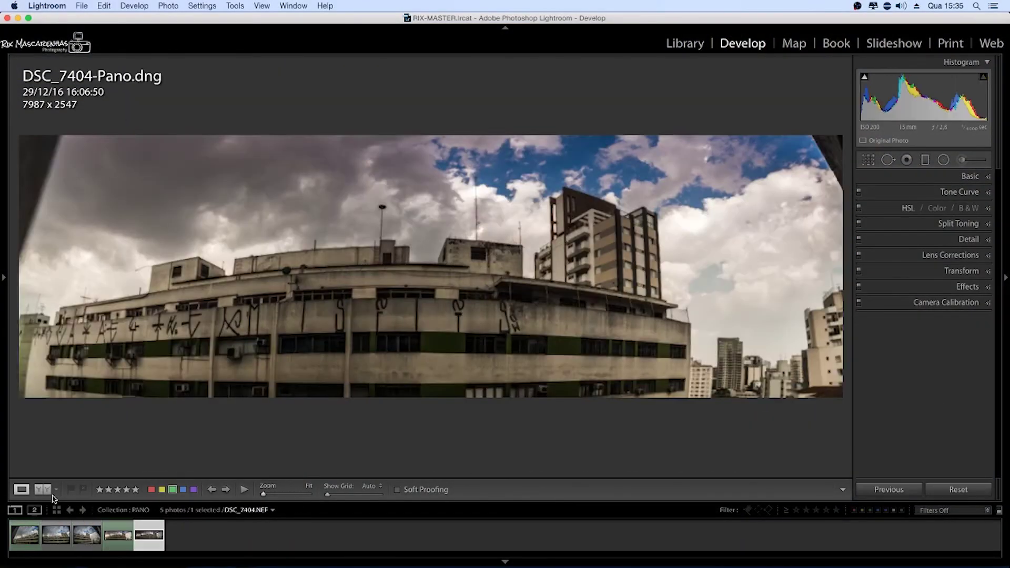
pyautogui.click(860, 6)
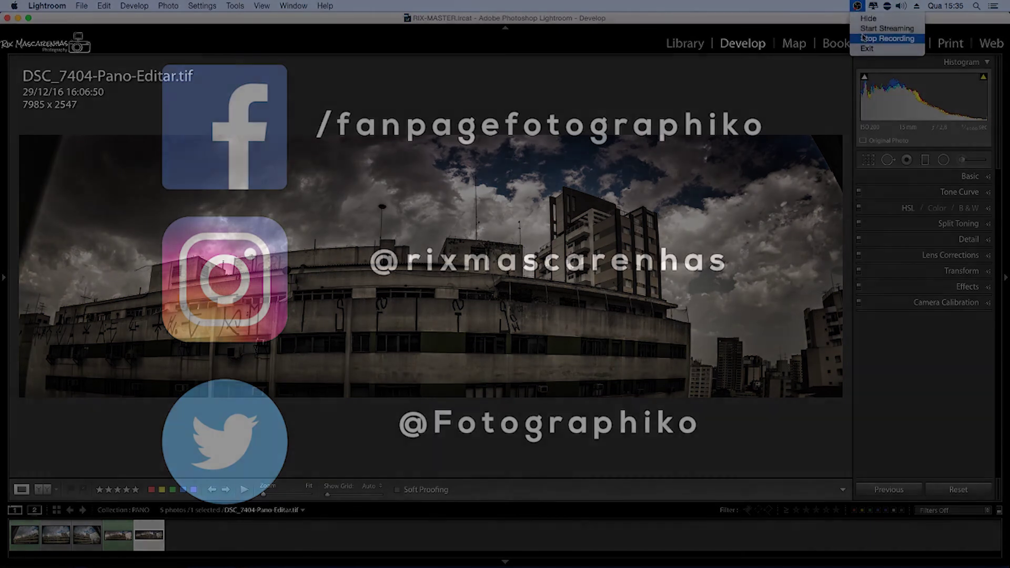